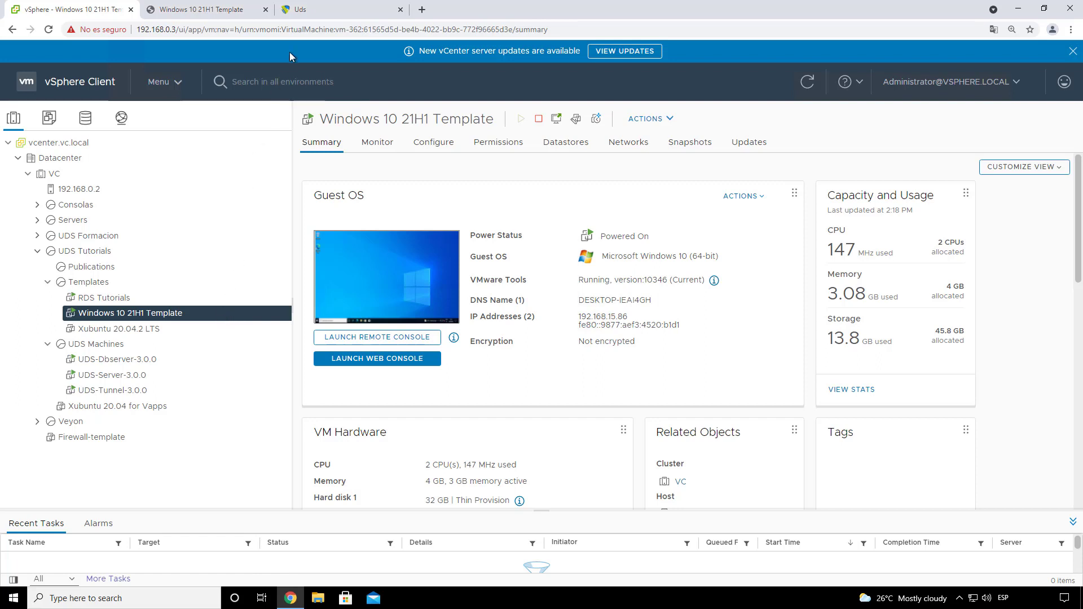
# Switch to the UDS web console and sign in with the administrator account
pyautogui.click(320, 9)
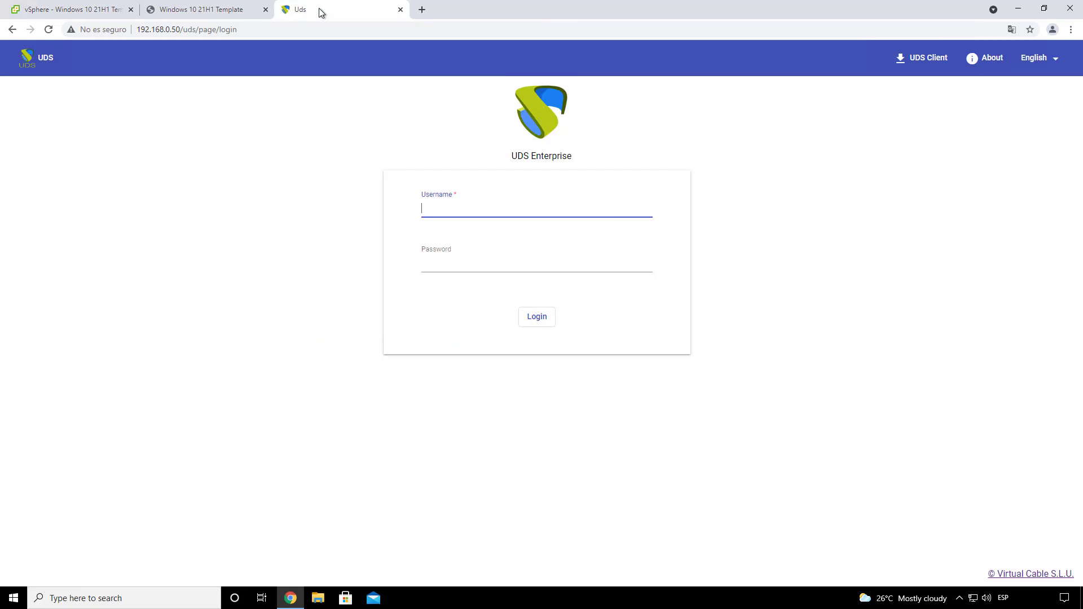
pyautogui.click(453, 211)
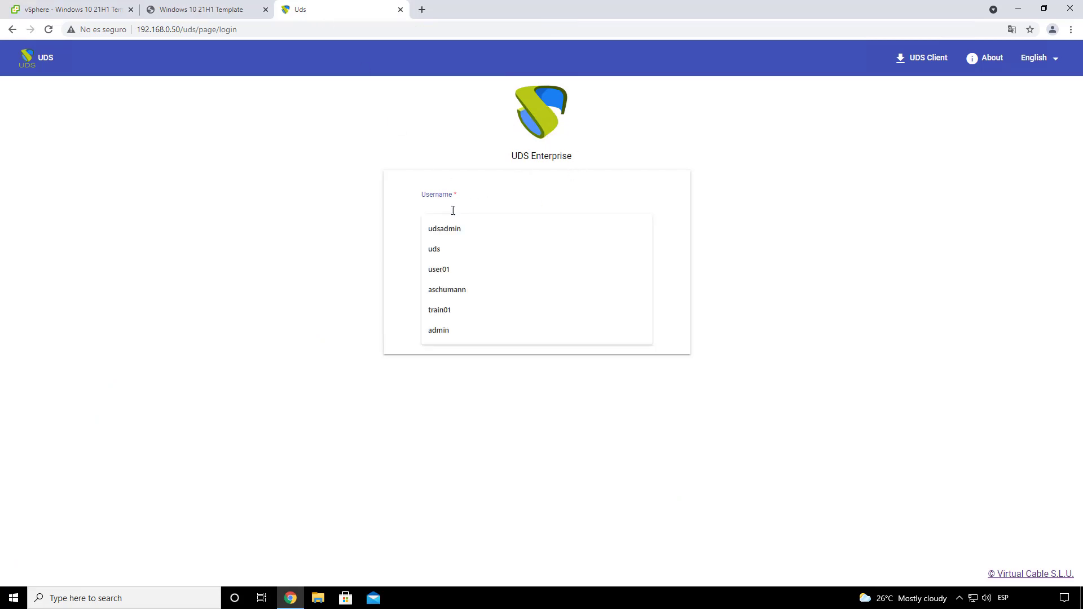
pyautogui.click(455, 228)
pyautogui.click(436, 264)
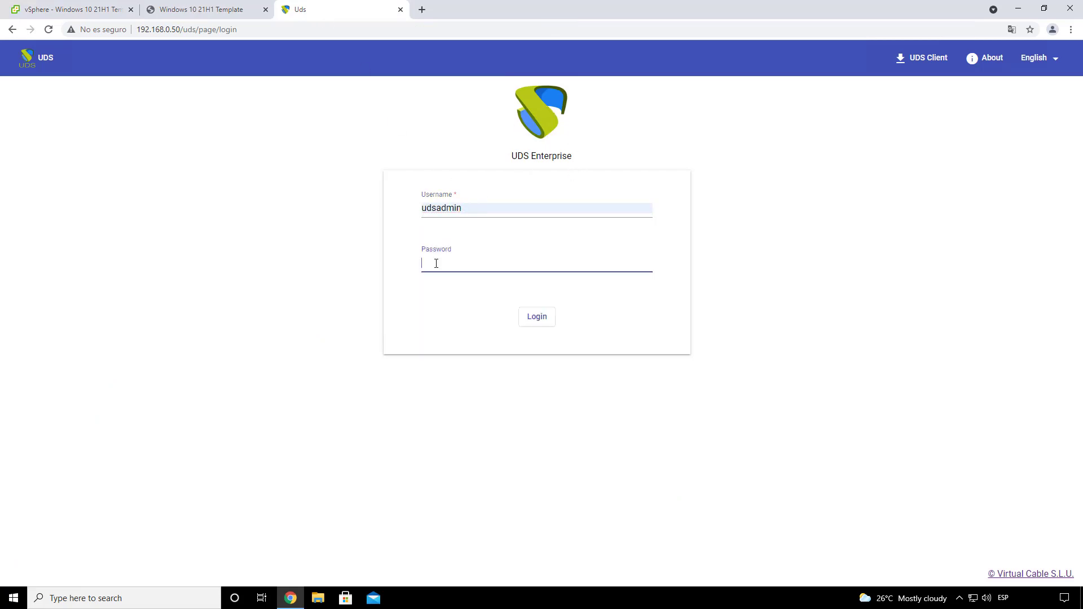
pyautogui.press('Return')
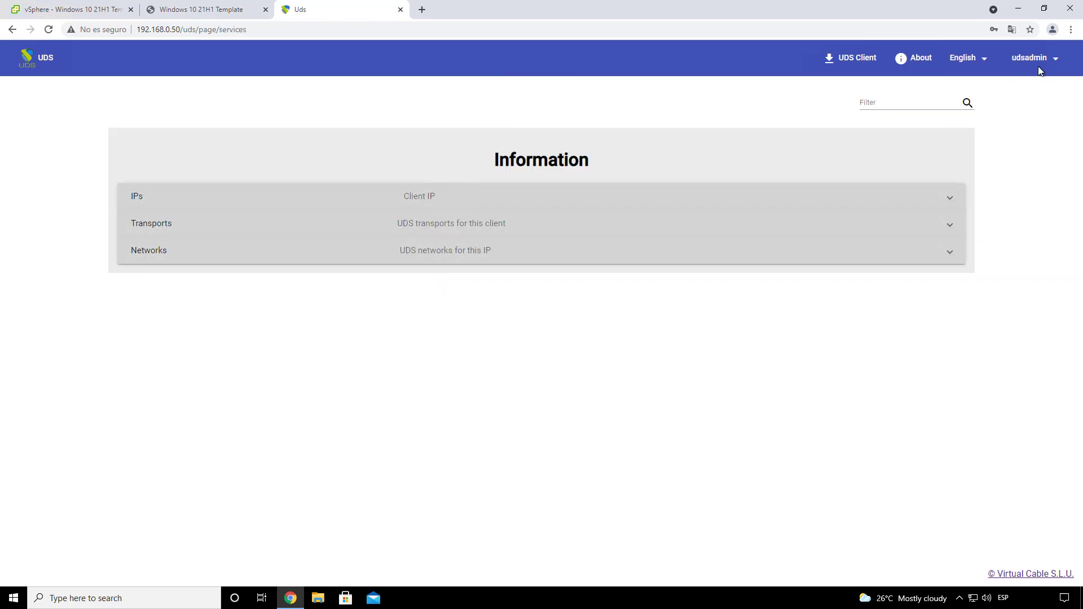
# From the Dashboard's Authenticators list, start a new Internal Database authenticator
pyautogui.click(1048, 68)
pyautogui.click(1044, 84)
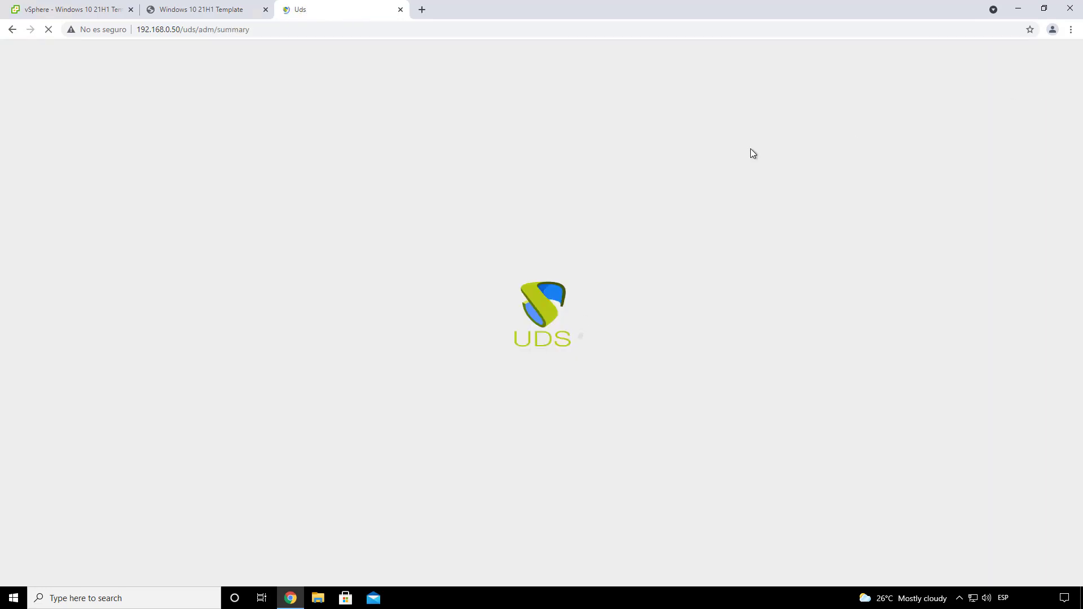
pyautogui.click(16, 135)
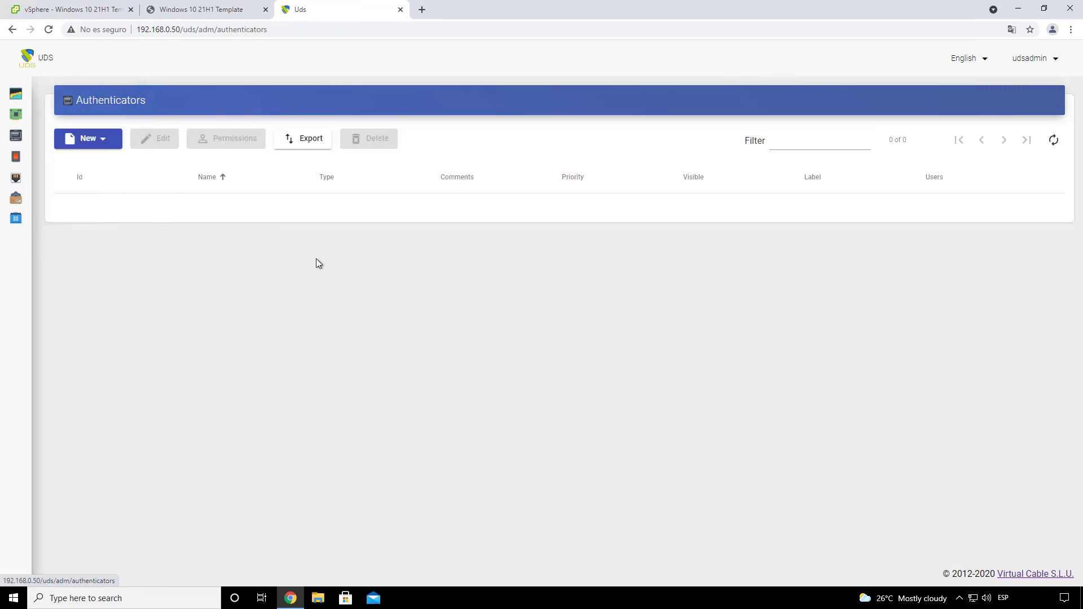
pyautogui.click(101, 142)
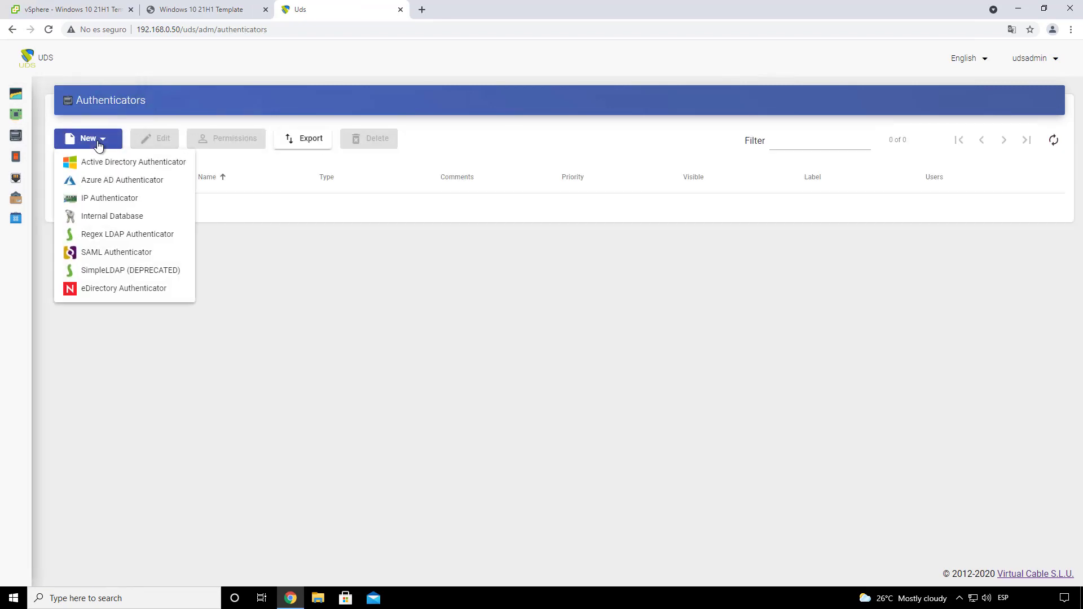
pyautogui.click(110, 215)
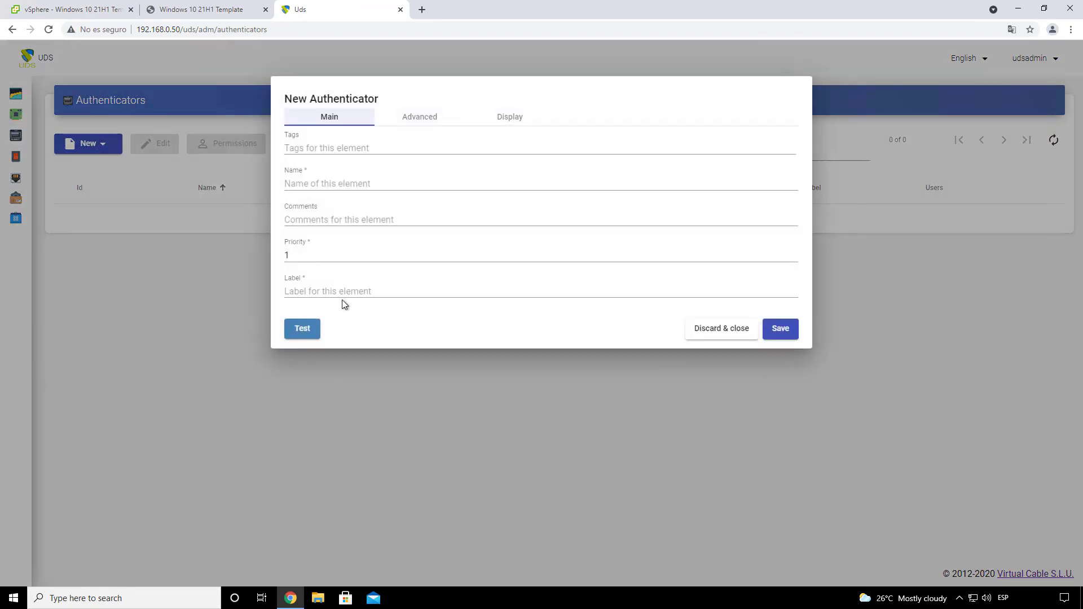
# Name the authenticator 'Internal database' with label 'int' and save it
pyautogui.click(330, 184)
pyautogui.write('Inte')
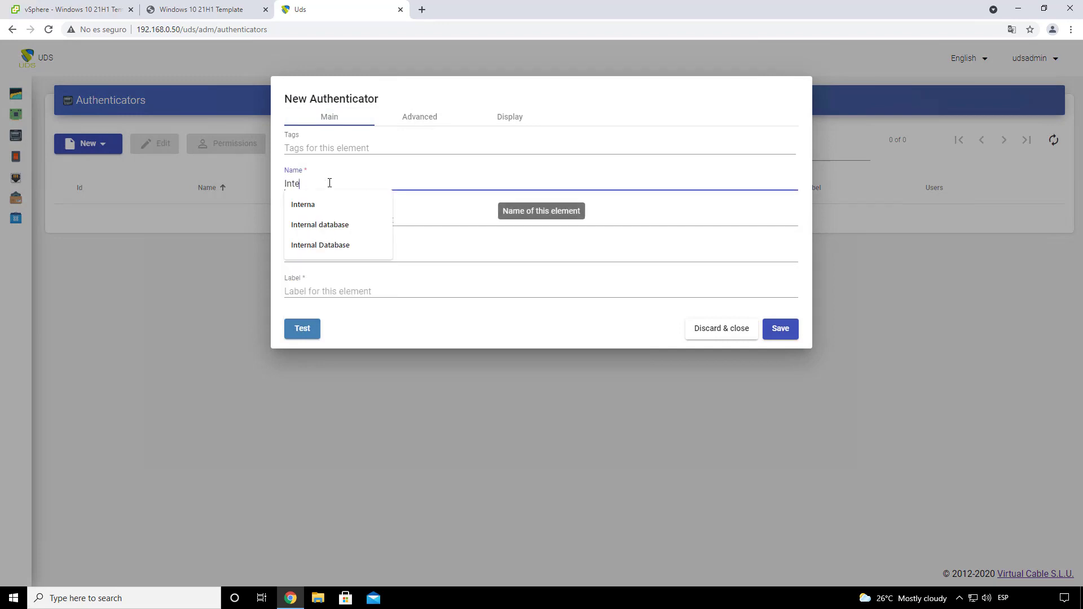
pyautogui.write('rnal D')
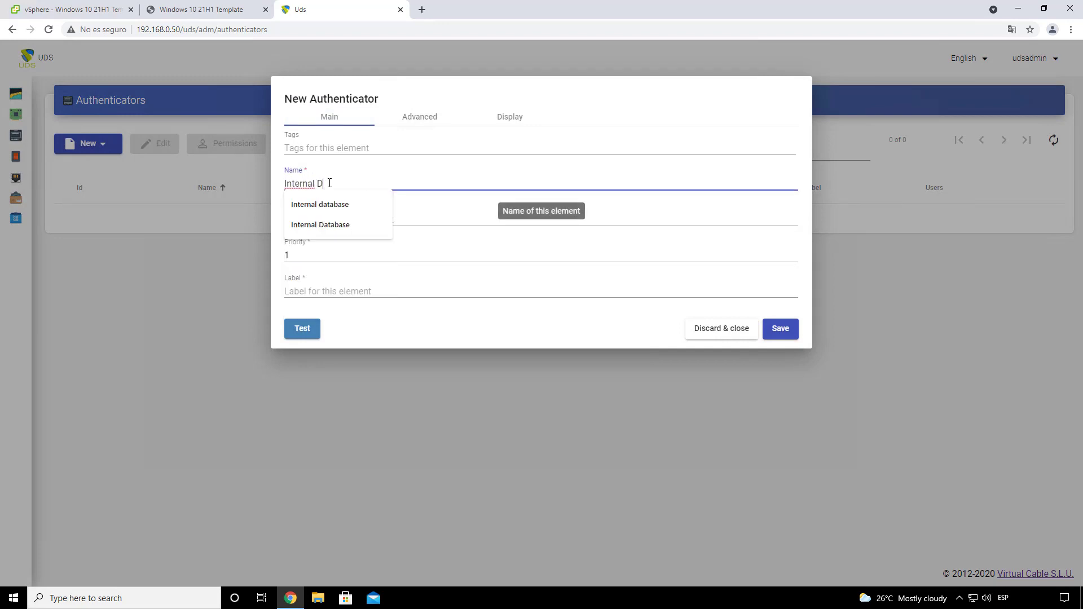
pyautogui.click(320, 204)
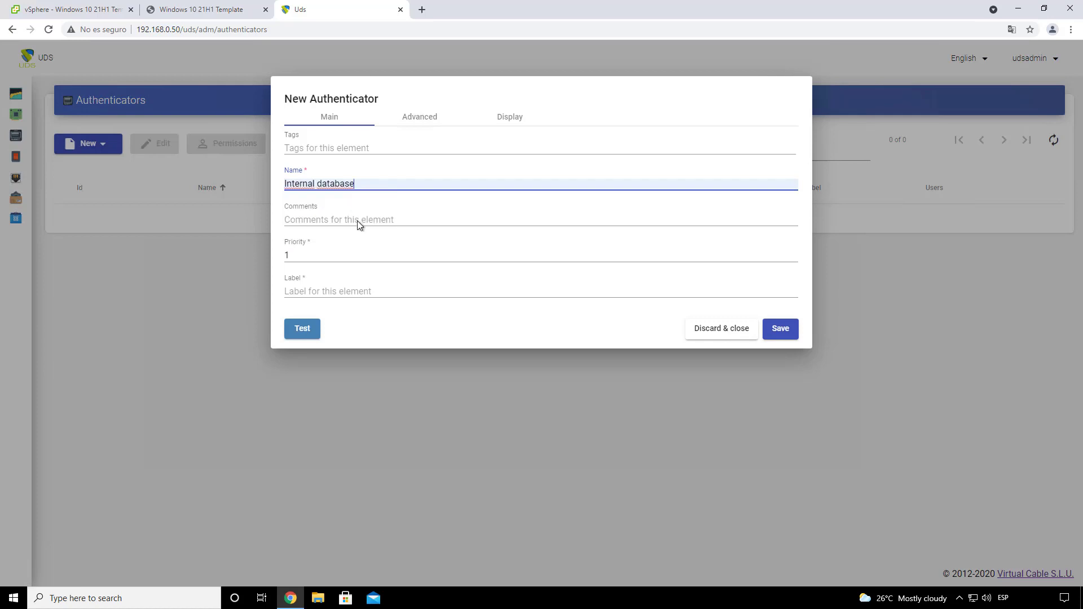
pyautogui.click(326, 285)
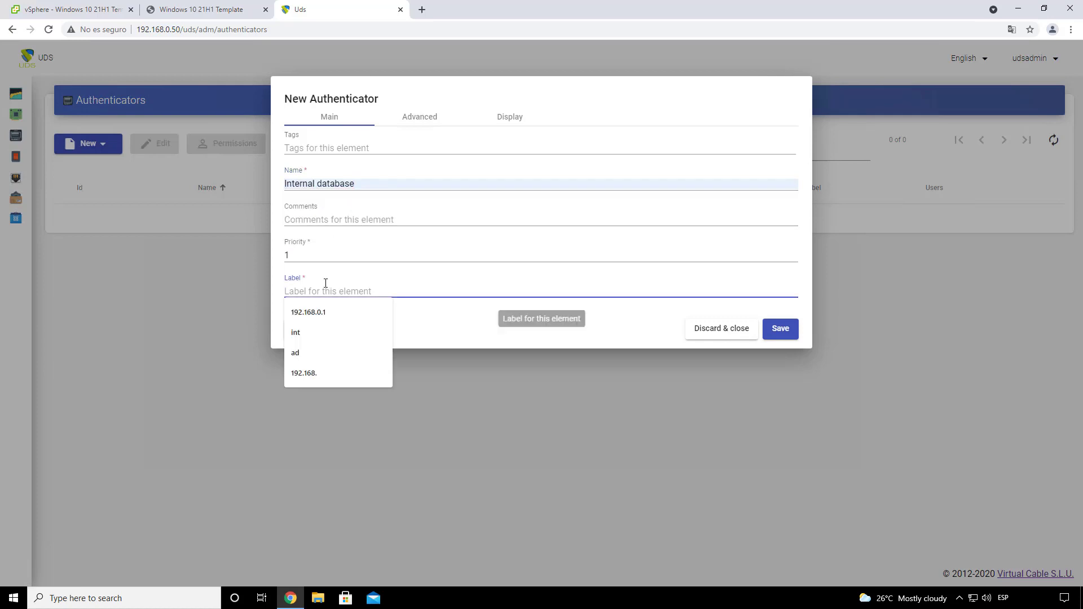
pyautogui.write('int')
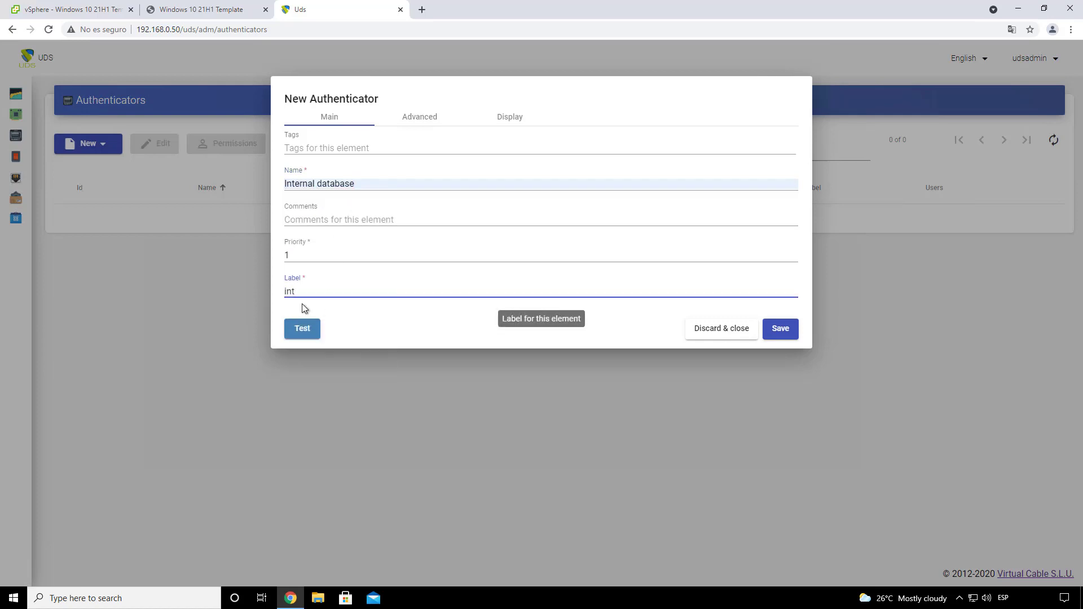
pyautogui.click(789, 334)
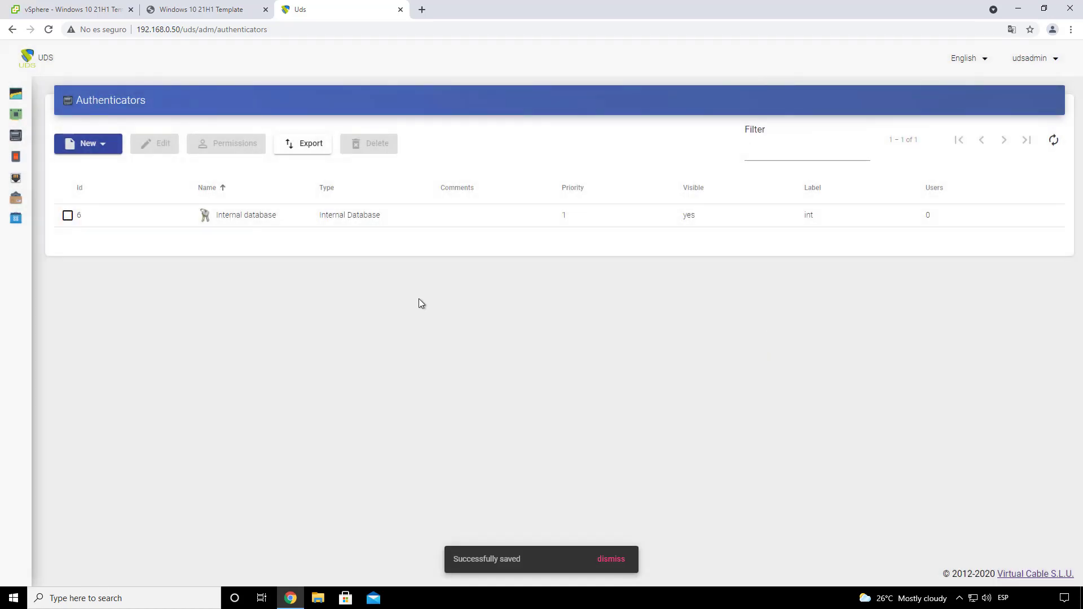
# Create an active group named 'Admin' under the Internal database authenticator
pyautogui.doubleClick(147, 217)
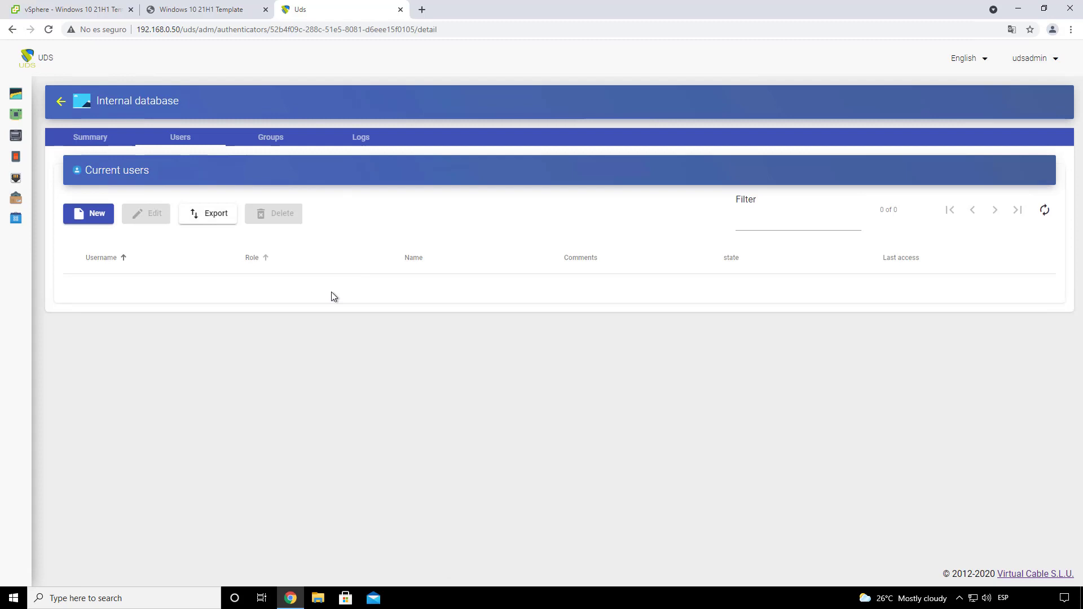
pyautogui.click(275, 139)
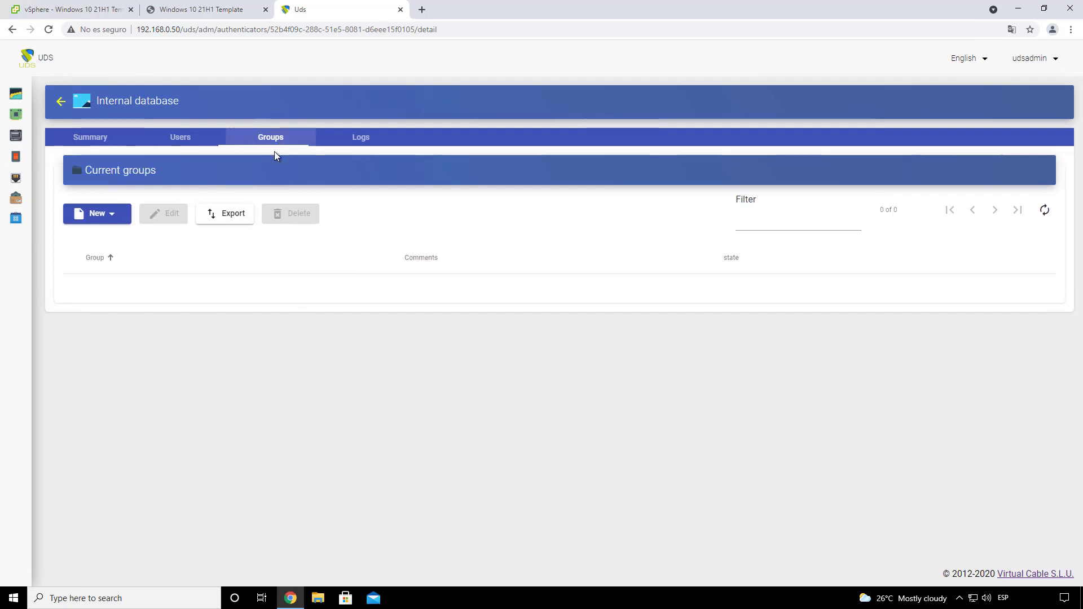
pyautogui.click(110, 213)
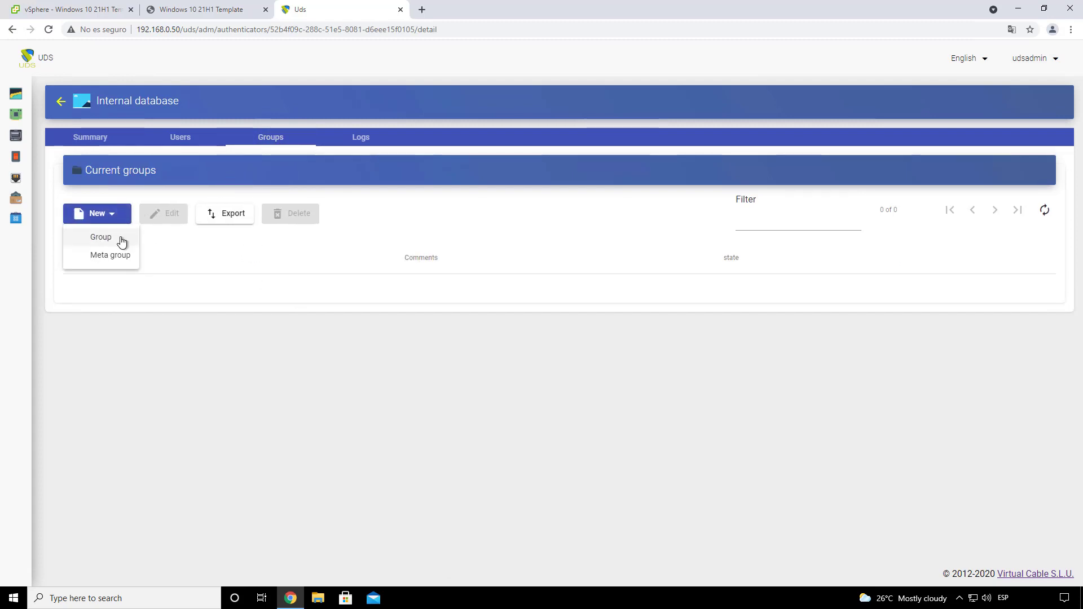
pyautogui.click(121, 241)
pyautogui.click(368, 166)
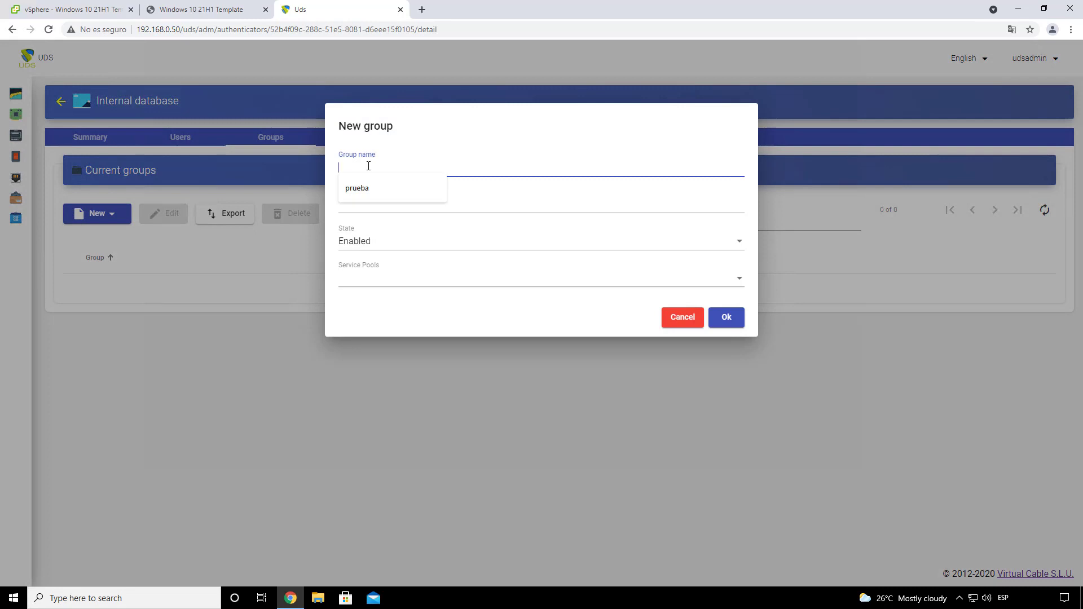
pyautogui.write('Admin')
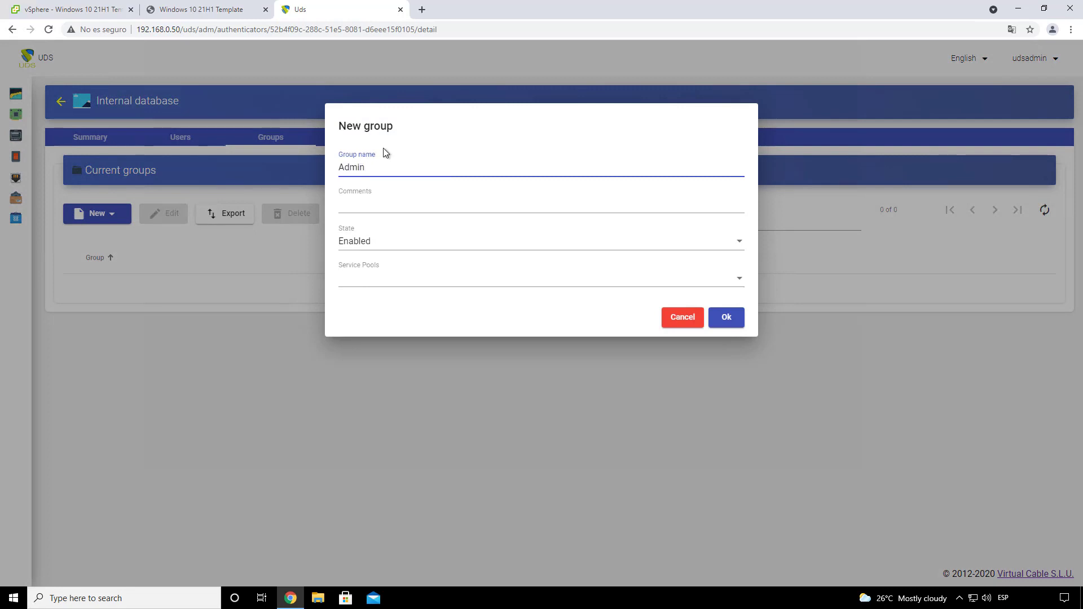
pyautogui.click(726, 316)
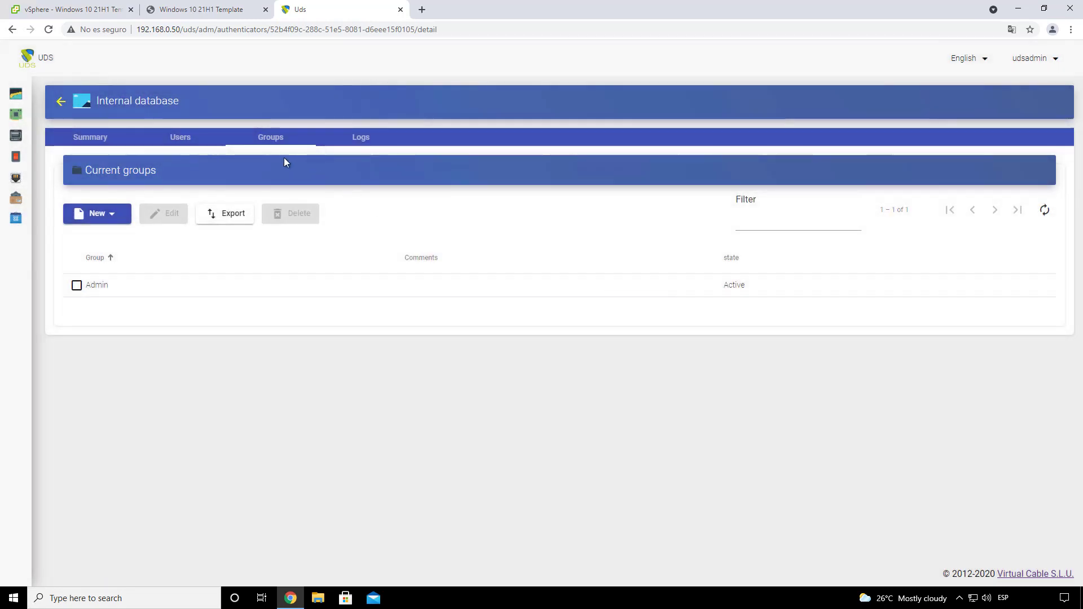
pyautogui.click(178, 138)
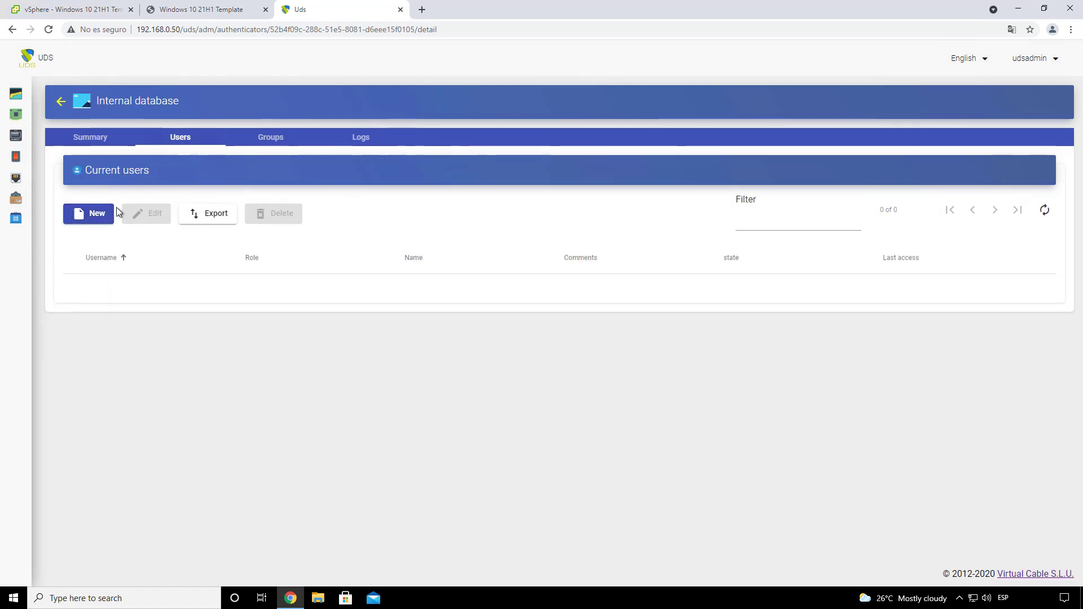
# Create user udsadmin with the Admin role and a password, assigned to the Admin group
pyautogui.click(97, 214)
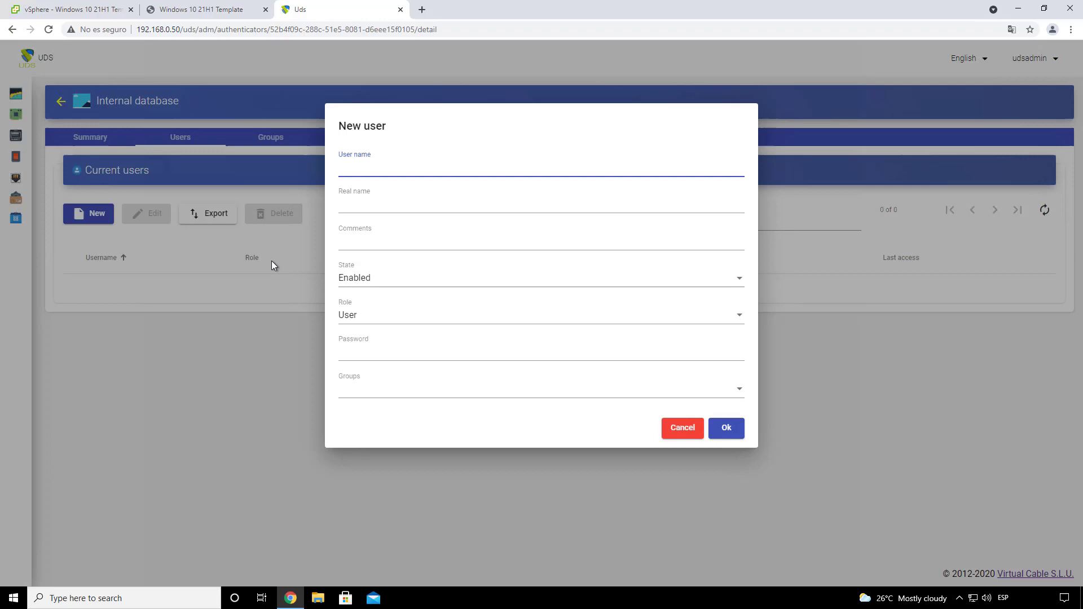
pyautogui.click(356, 169)
pyautogui.write('udsadmin')
pyautogui.click(371, 317)
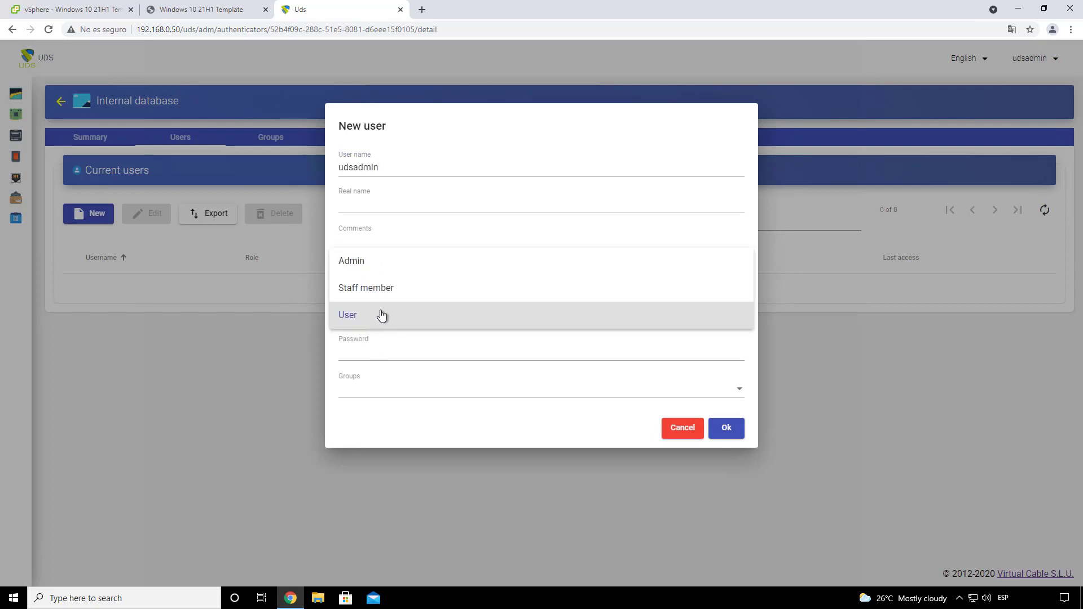
pyautogui.click(384, 267)
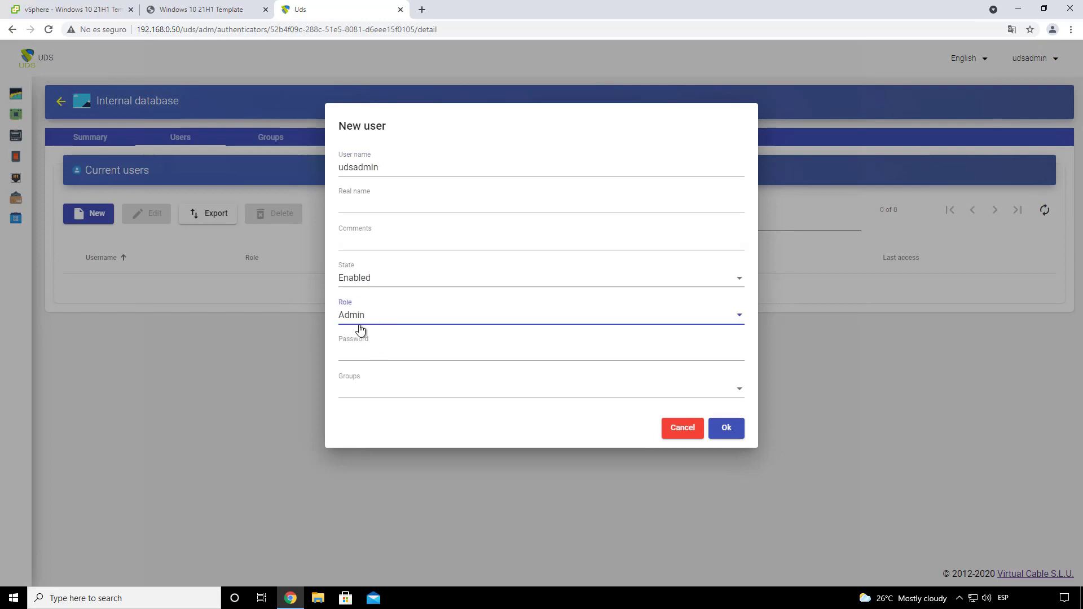
pyautogui.click(369, 351)
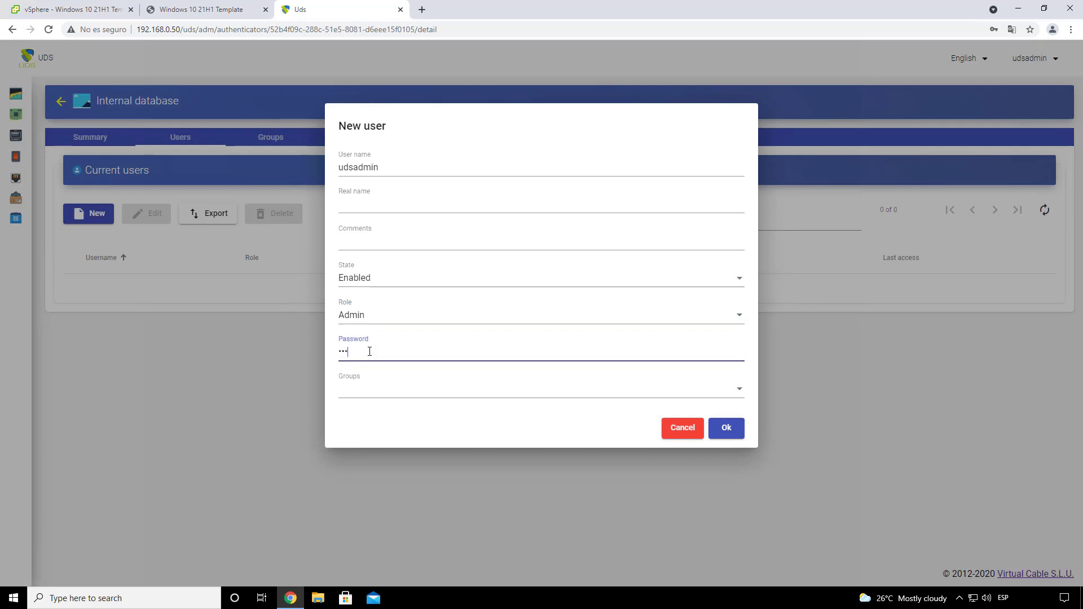
pyautogui.click(368, 392)
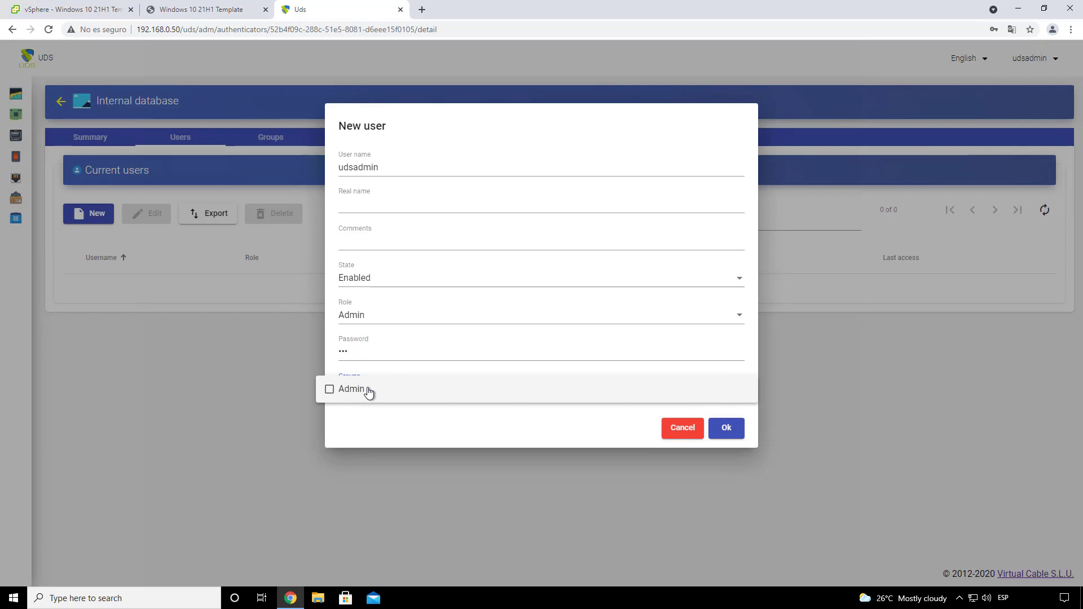
pyautogui.click(368, 392)
pyautogui.click(525, 421)
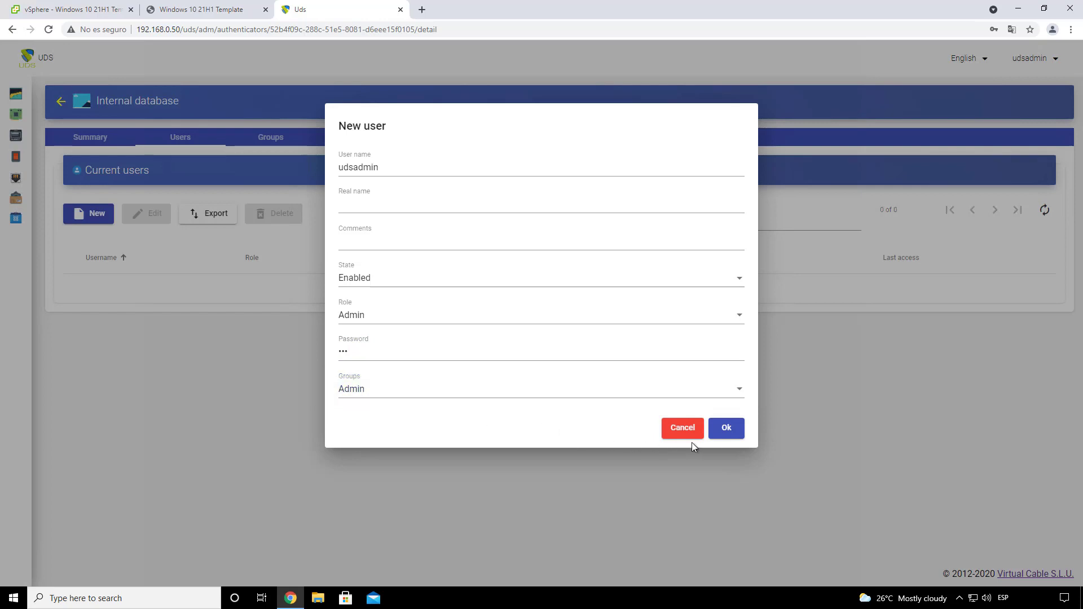
pyautogui.click(727, 428)
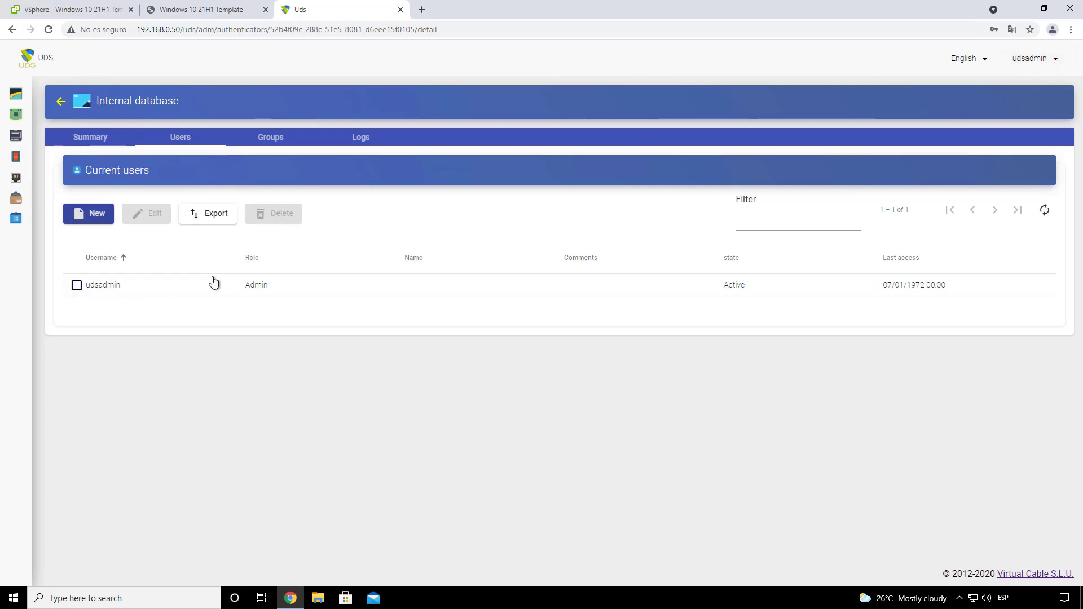
# In the template VM console, confirm Windows Update shows 'You're up to date', then close Settings
pyautogui.click(87, 14)
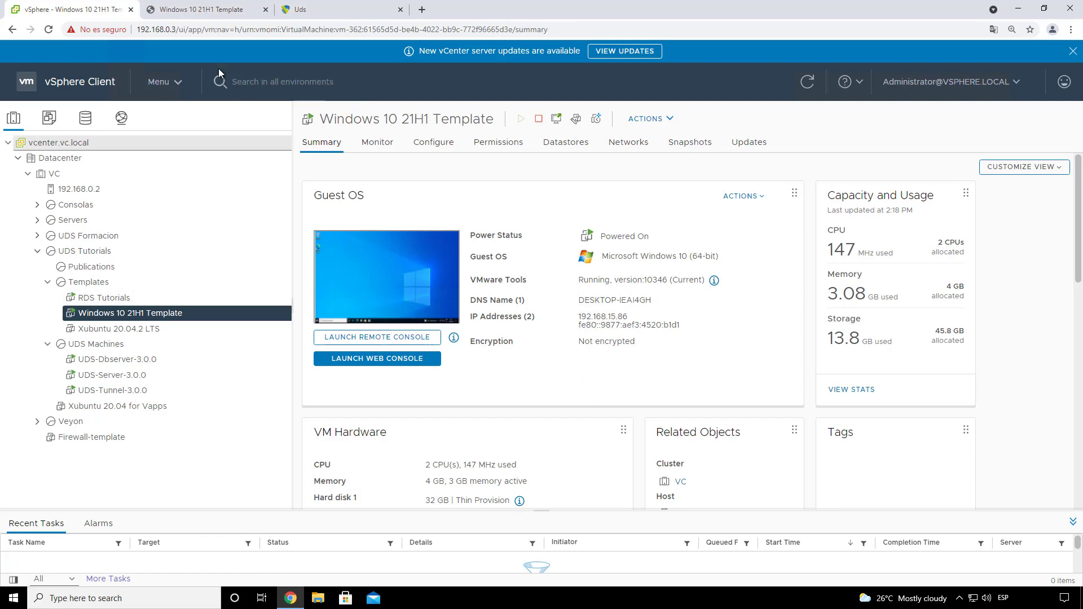
pyautogui.click(204, 10)
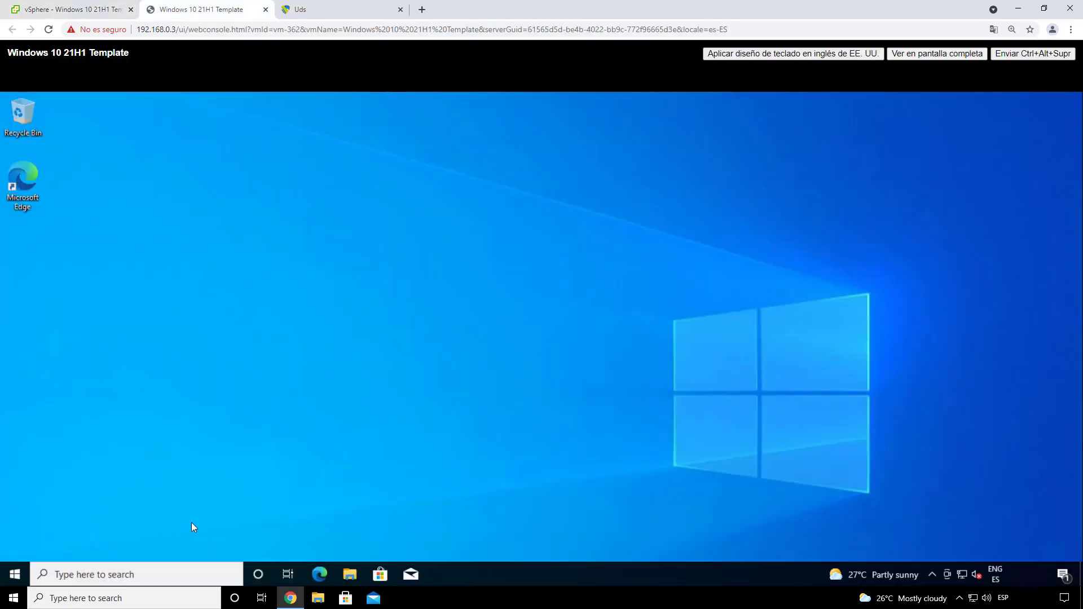
pyautogui.click(129, 570)
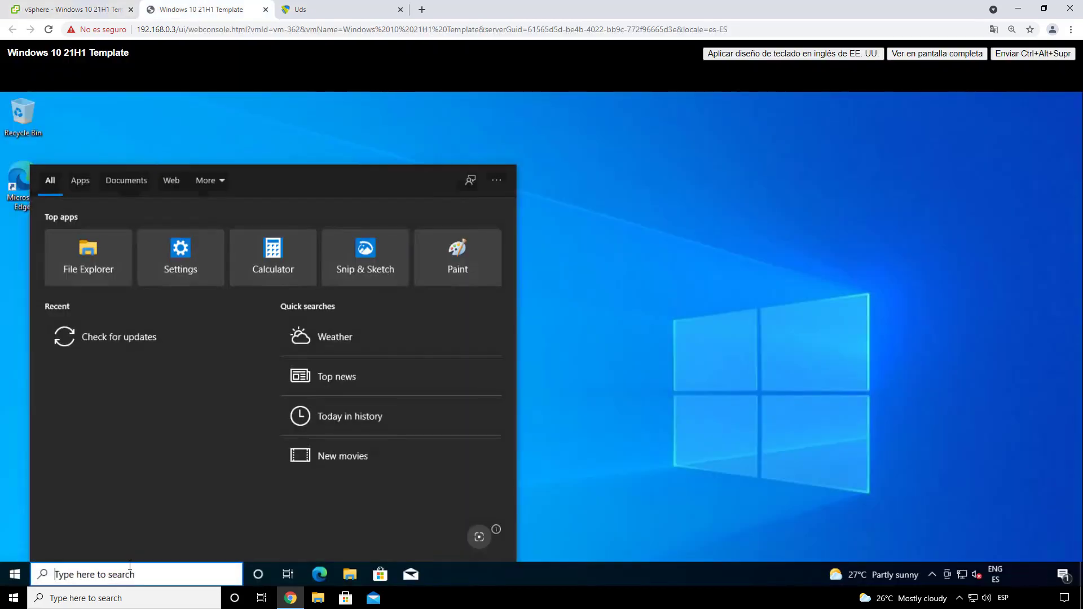
pyautogui.write('update')
pyautogui.press('Return')
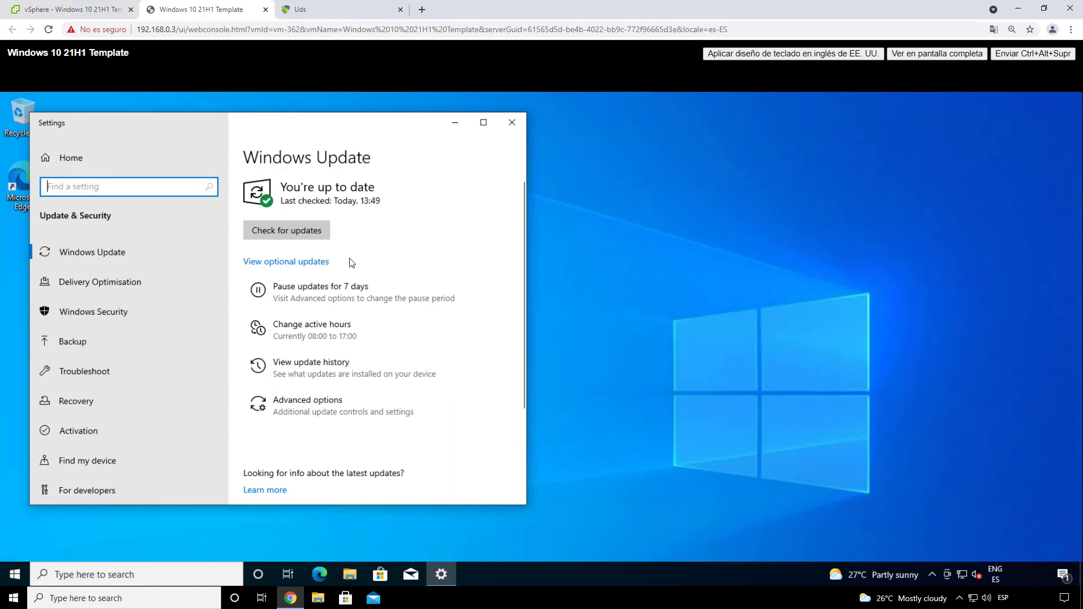
pyautogui.click(512, 123)
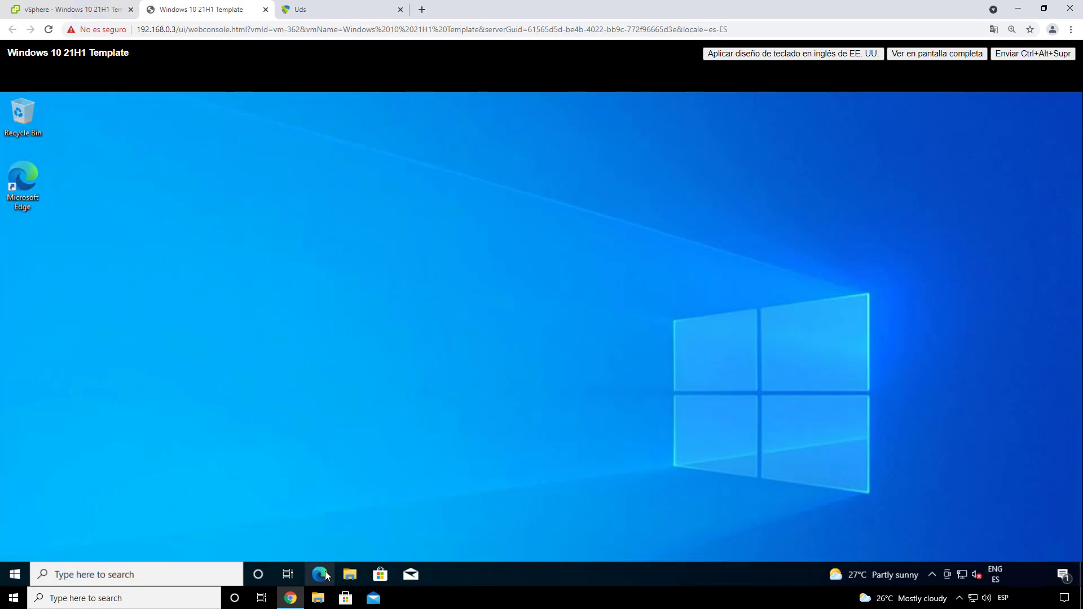
# In the VM's Edge, log in to the UDS server at 192.168.0.50 as udsadmin without saving the password
pyautogui.click(320, 574)
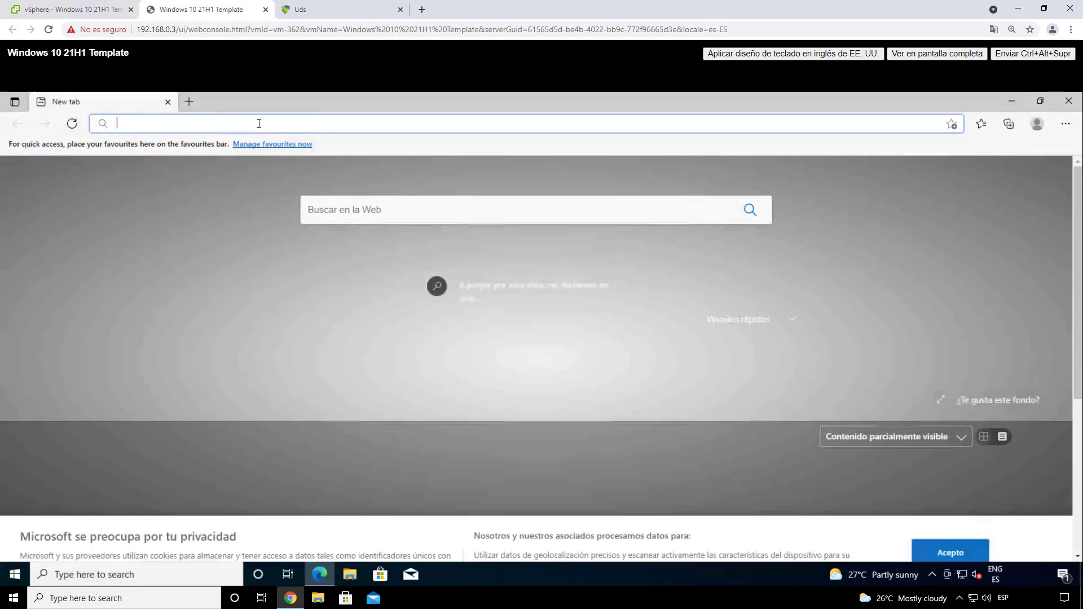
pyautogui.write('192.1')
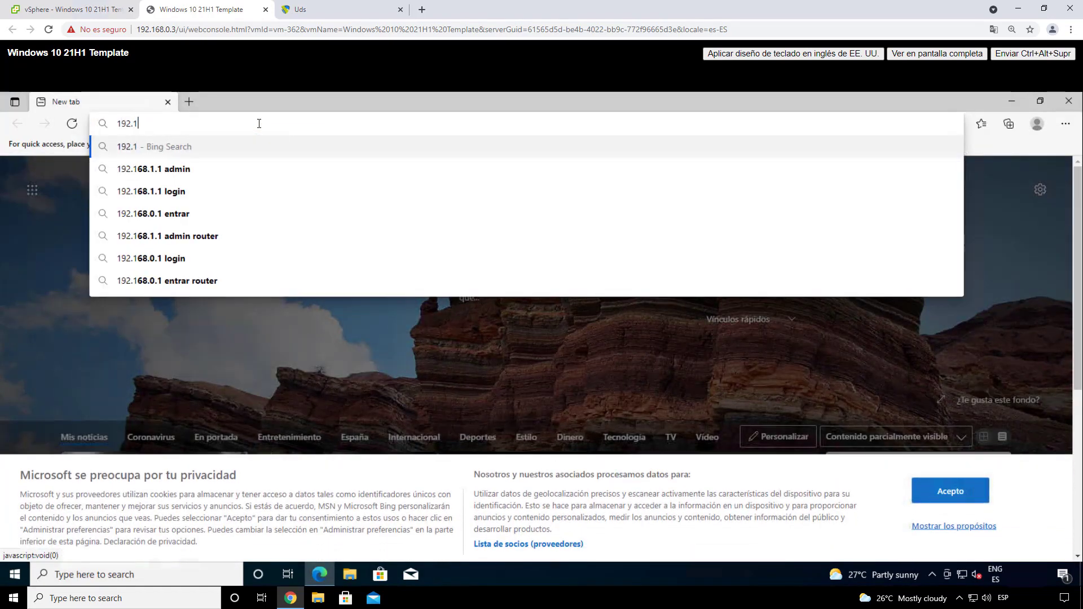
pyautogui.write('68.')
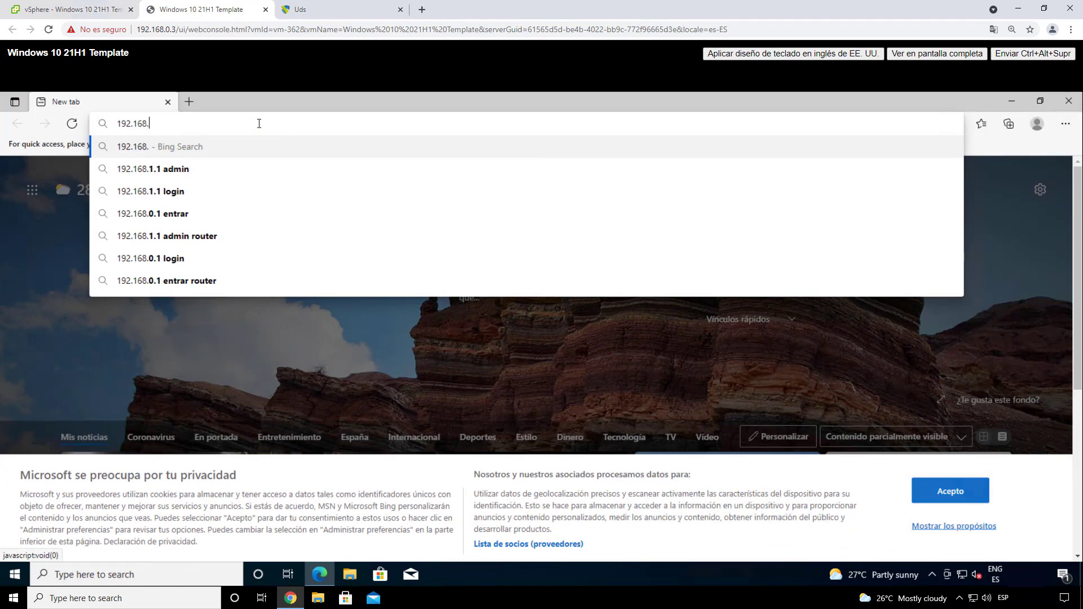
pyautogui.write('0.50')
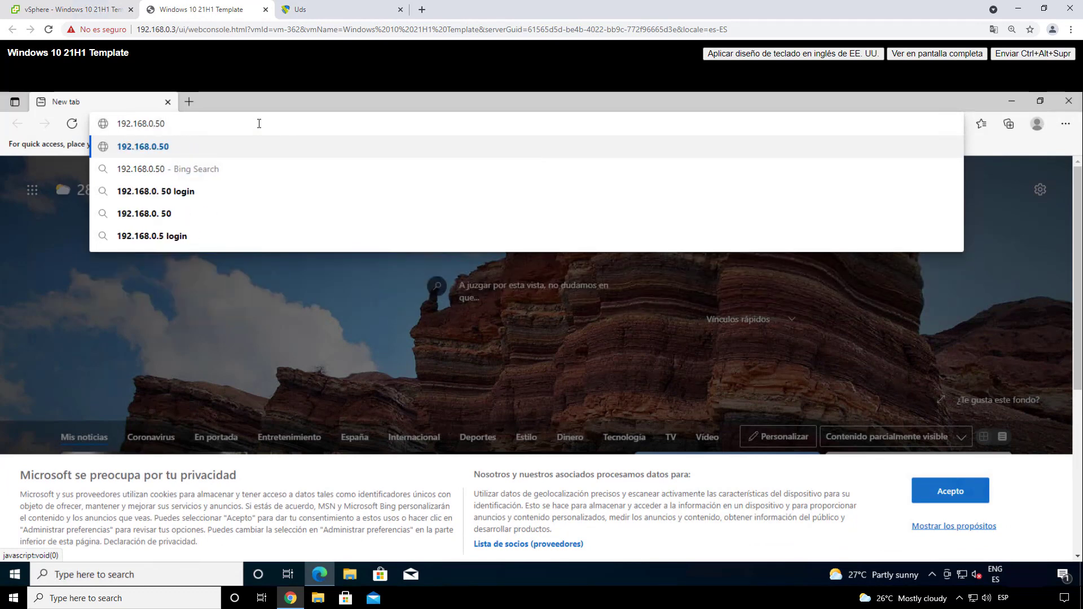
pyautogui.press('Return')
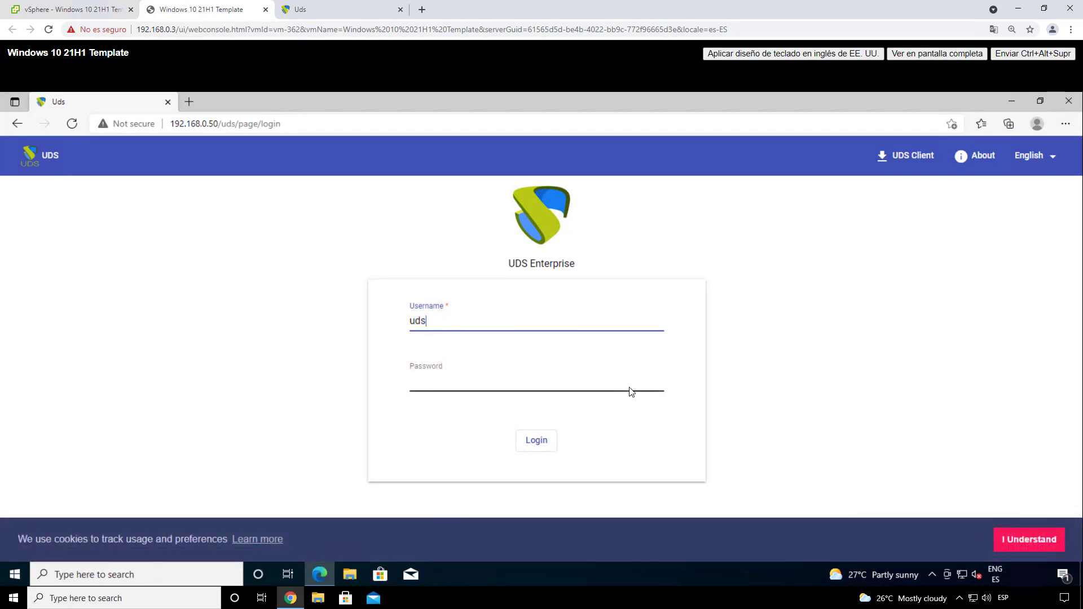
pyautogui.write('udsadmin')
pyautogui.click(533, 382)
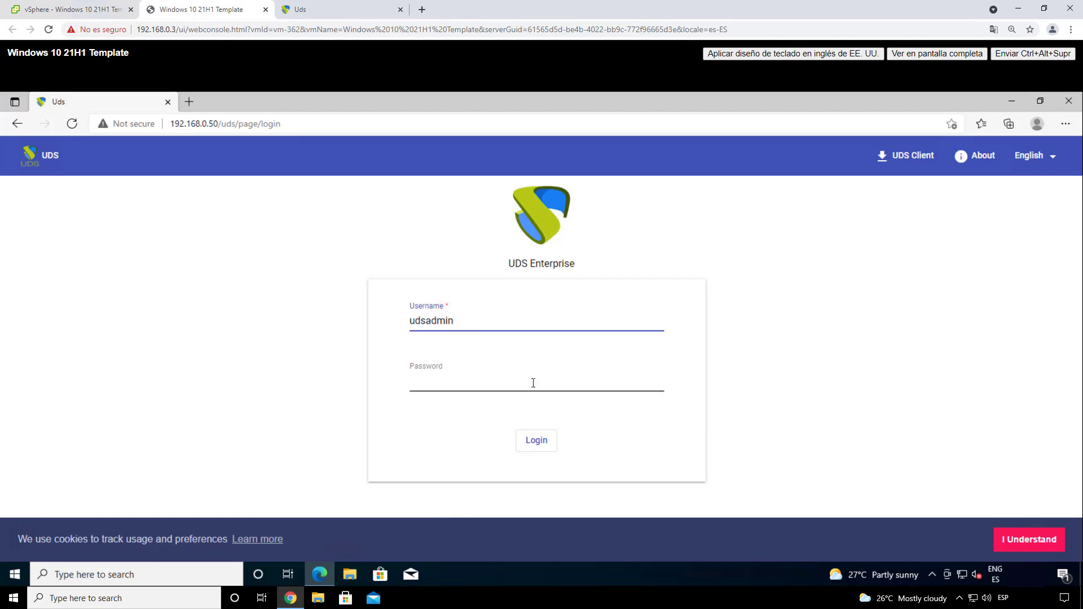
pyautogui.press('Return')
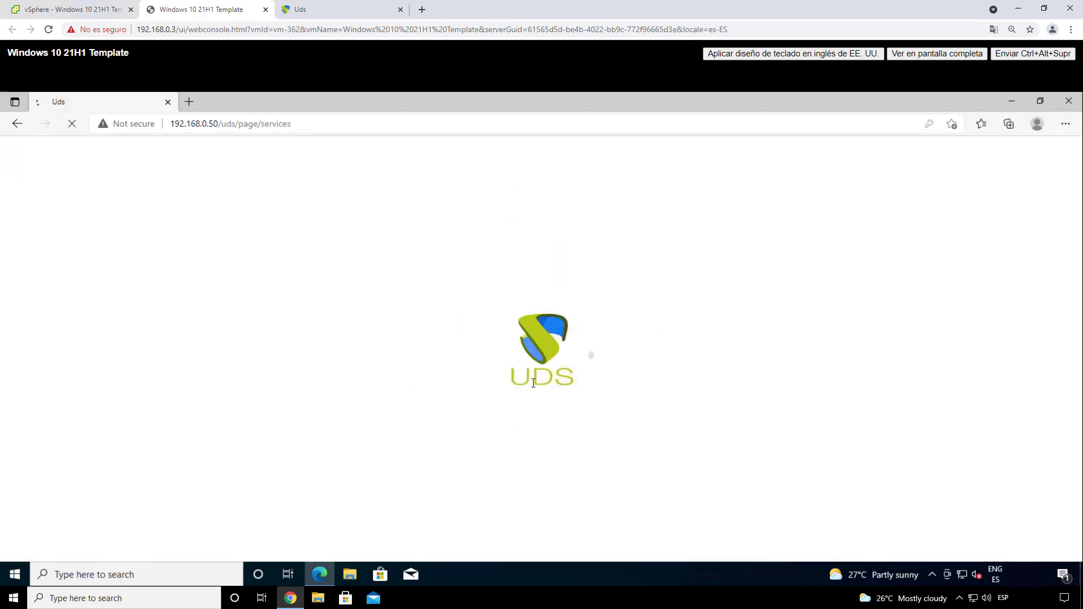
pyautogui.click(916, 254)
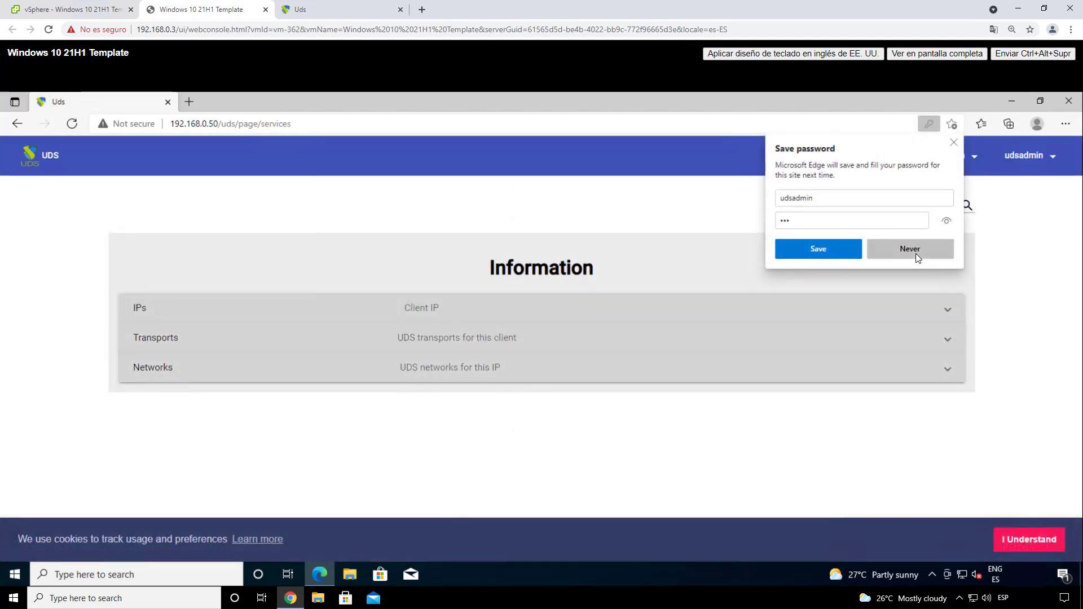
# Download UDSActorSetup-3.0.0.exe from the UDS Downloads page
pyautogui.click(1038, 158)
pyautogui.click(1053, 222)
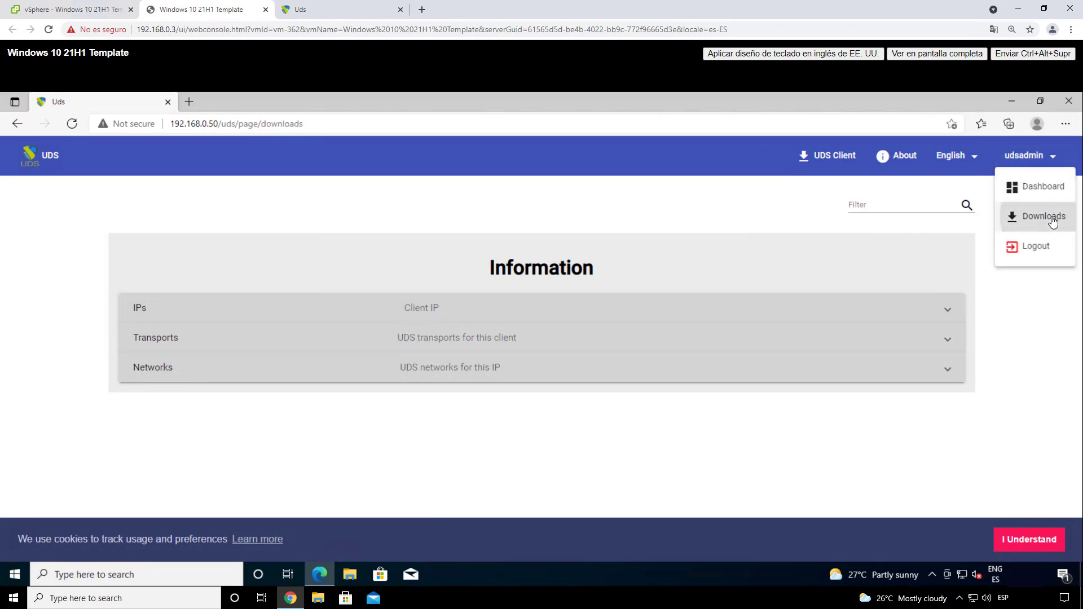
pyautogui.scroll(-1, 474, 343)
pyautogui.scroll(-2, 474, 344)
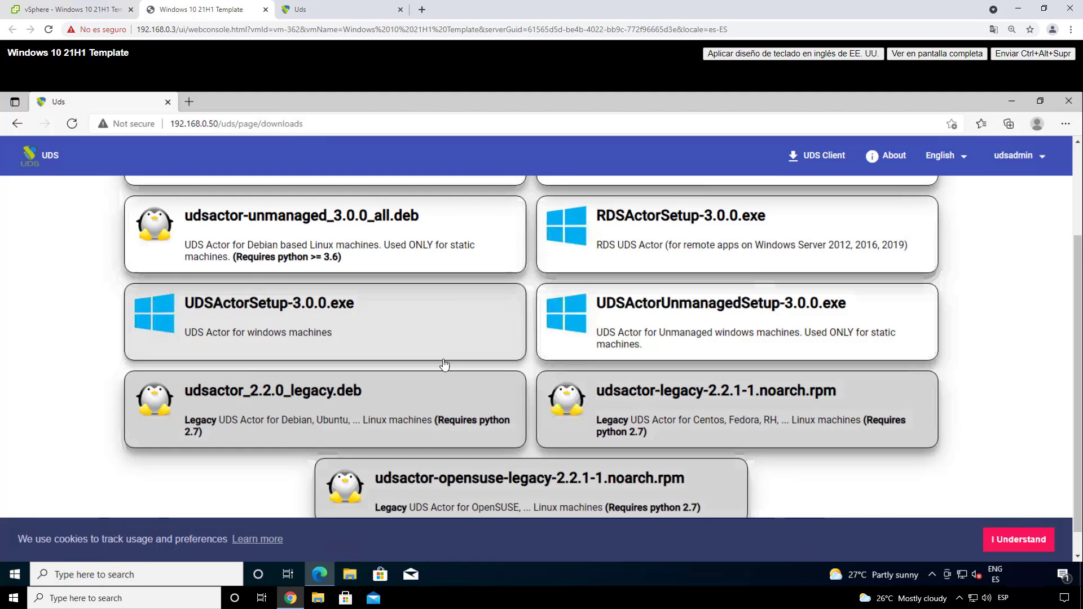
pyautogui.click(290, 318)
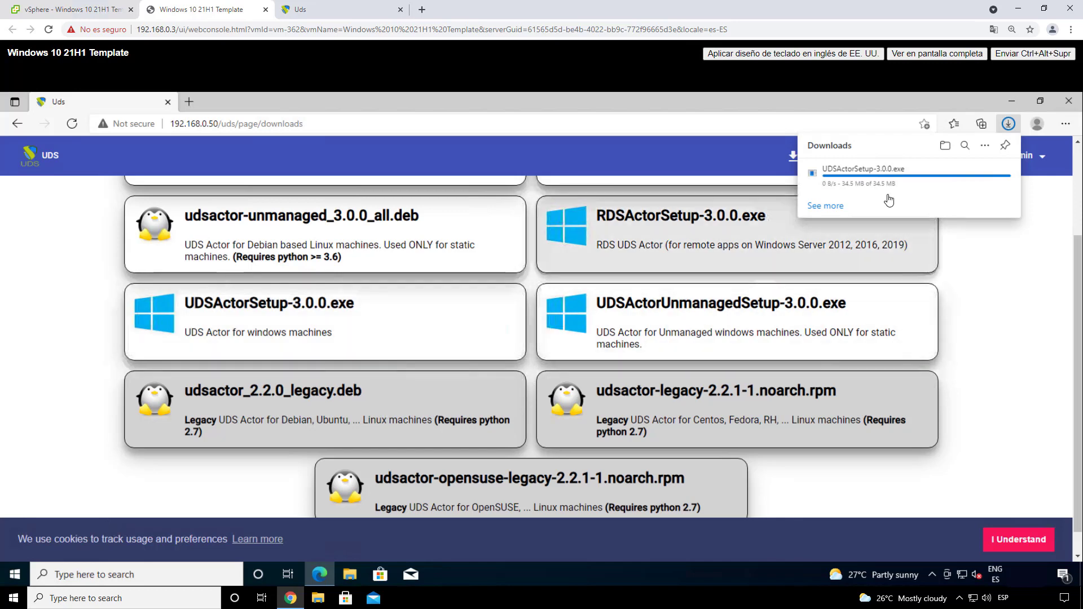
pyautogui.moveTo(876, 194)
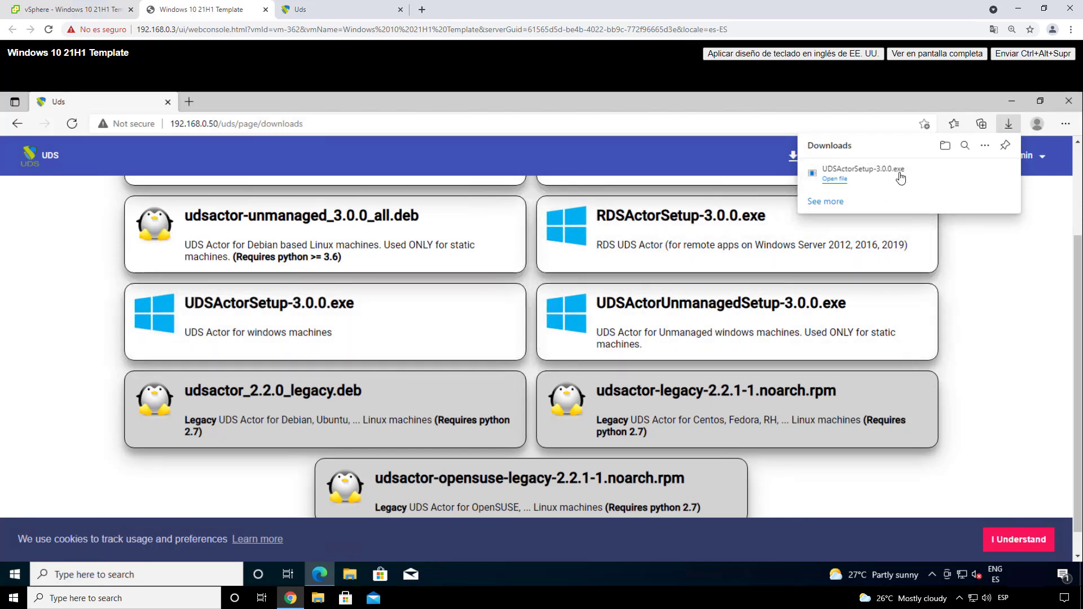
# Run UDSActorSetup-3.0.0.exe and install the actor in English to the default folder, launching it at the end
pyautogui.click(861, 178)
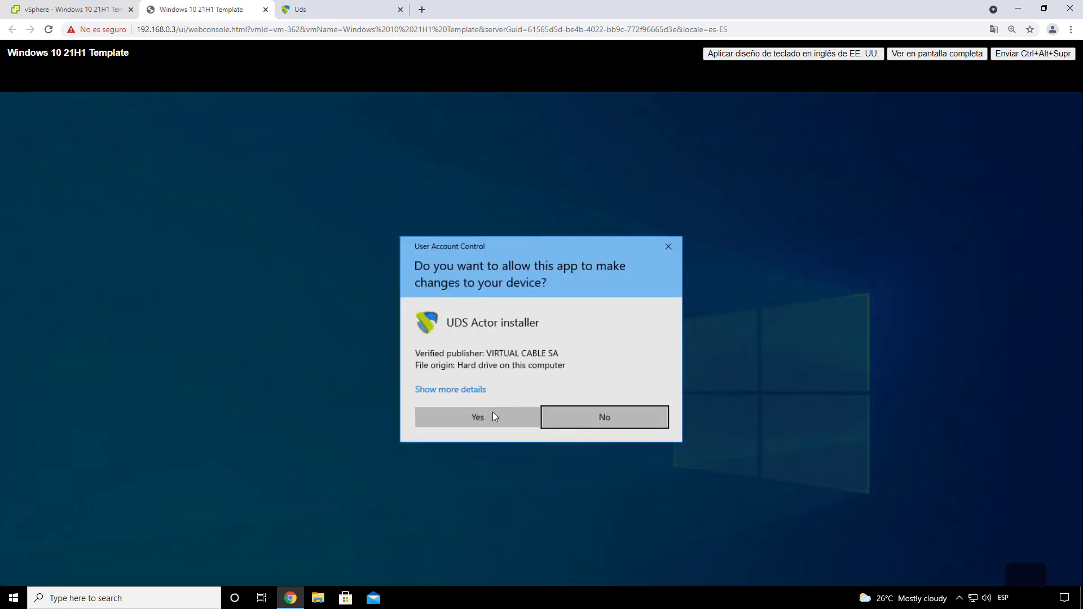
pyautogui.click(489, 414)
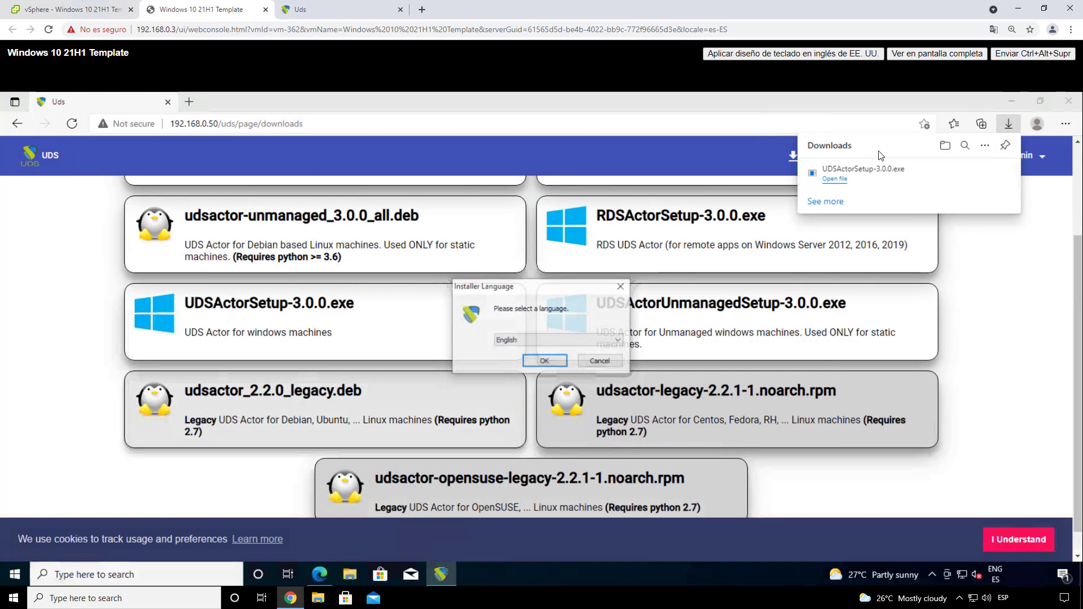
pyautogui.click(1007, 106)
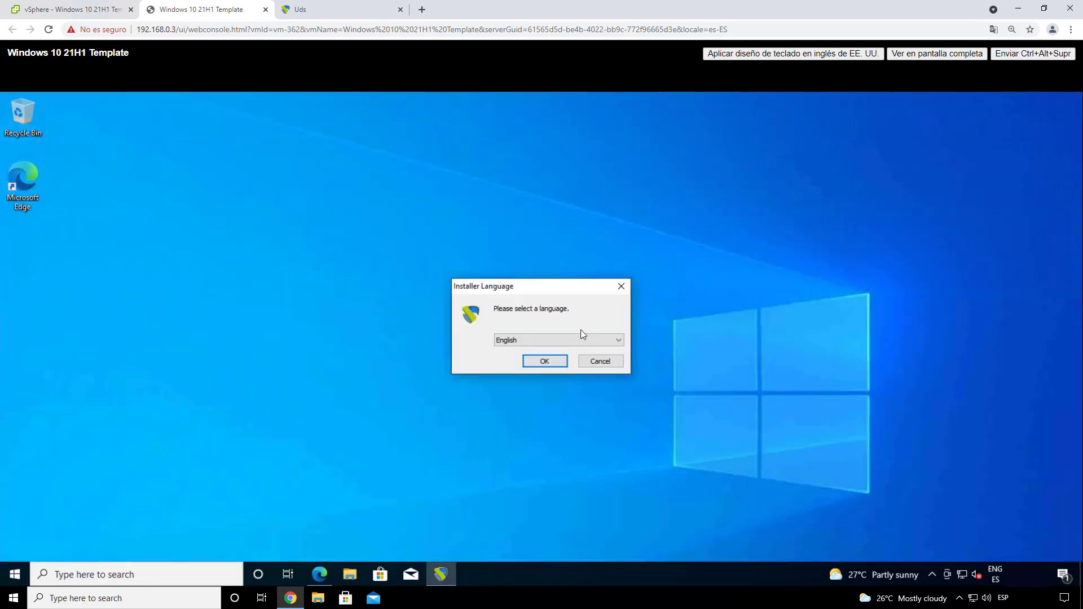
pyautogui.click(545, 362)
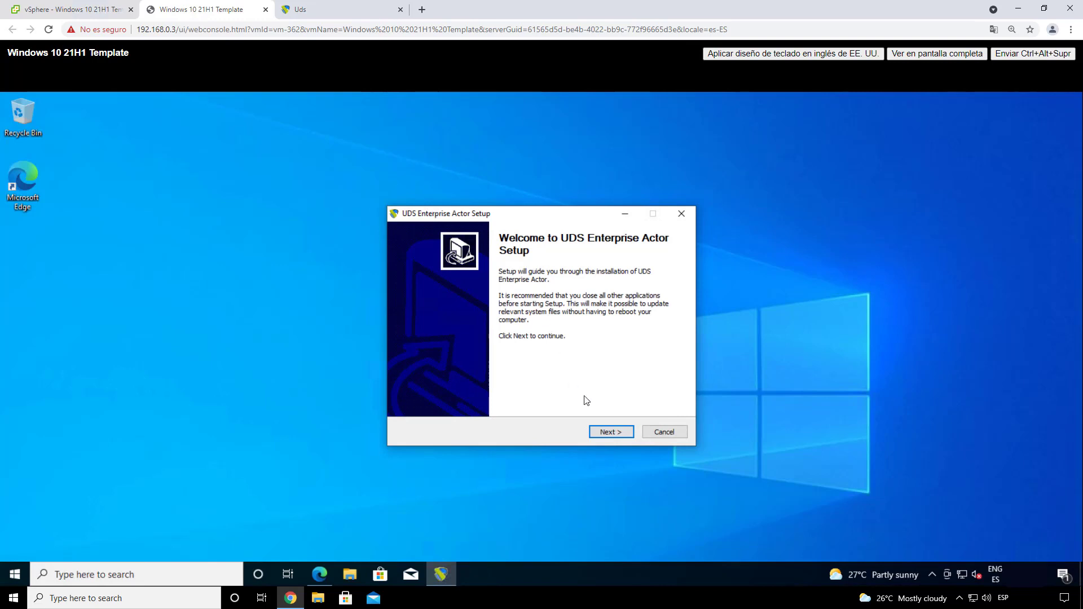
pyautogui.click(619, 439)
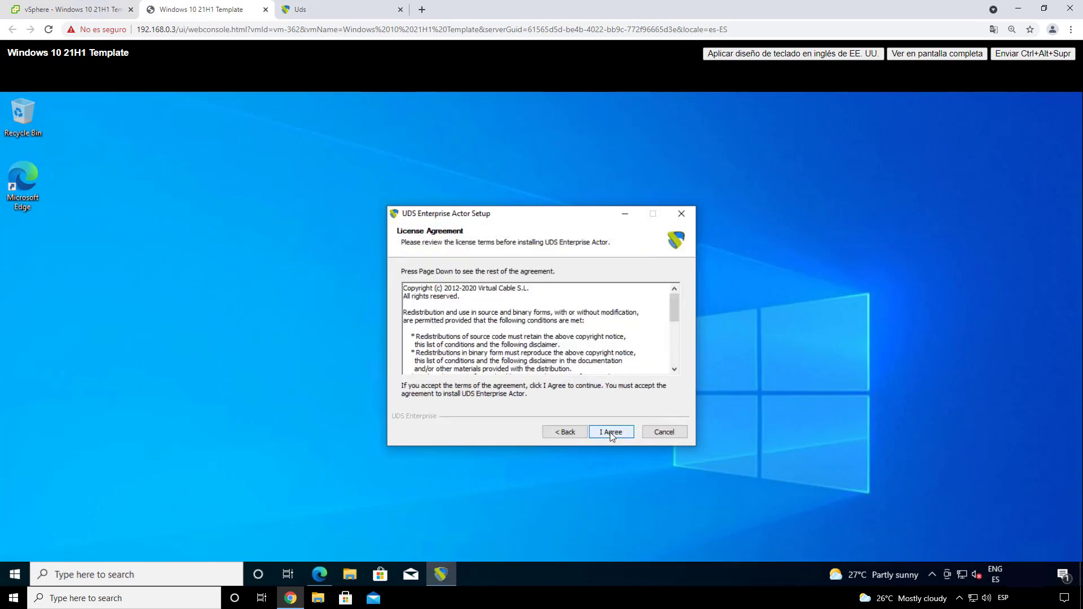
pyautogui.click(623, 432)
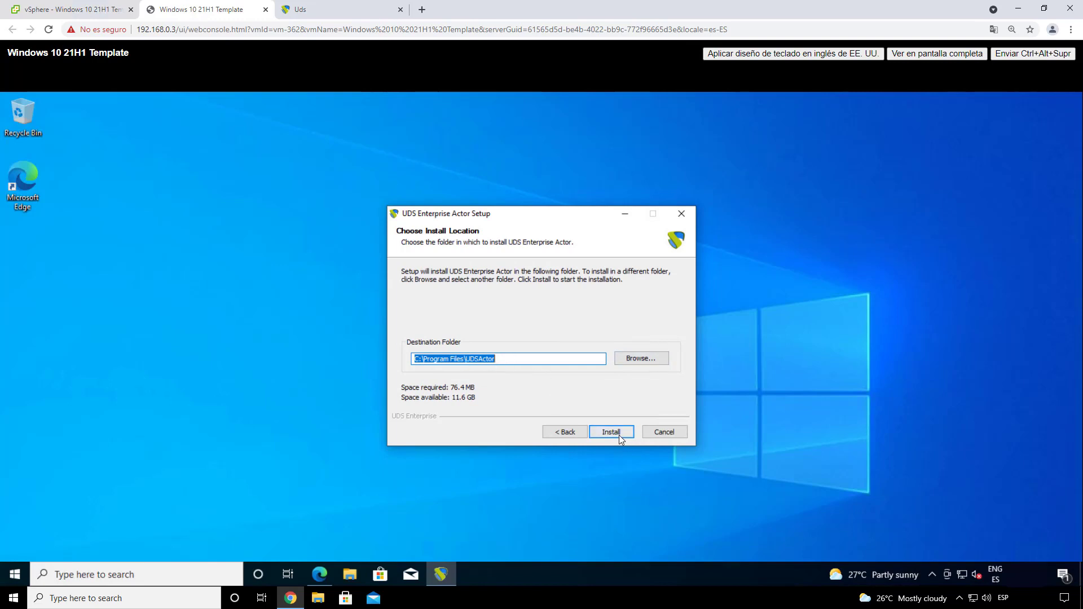
pyautogui.click(625, 434)
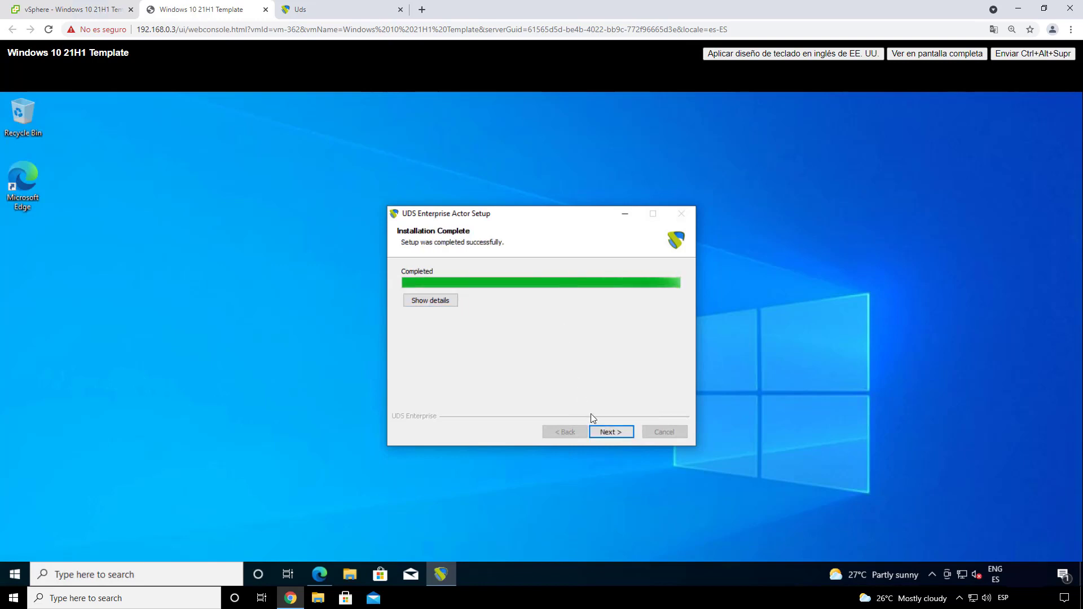
pyautogui.click(611, 432)
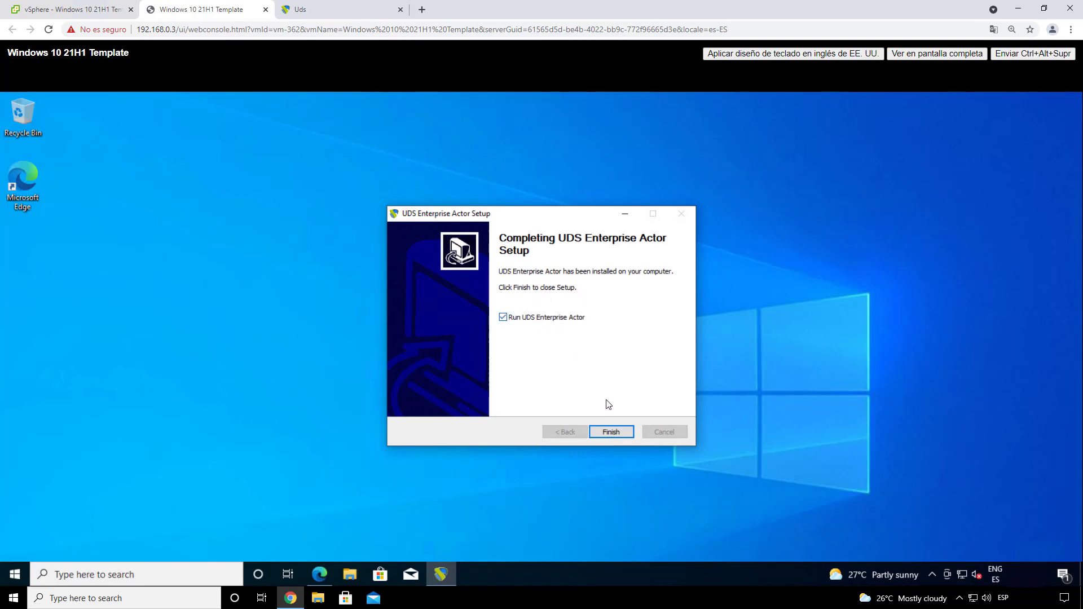
pyautogui.click(615, 430)
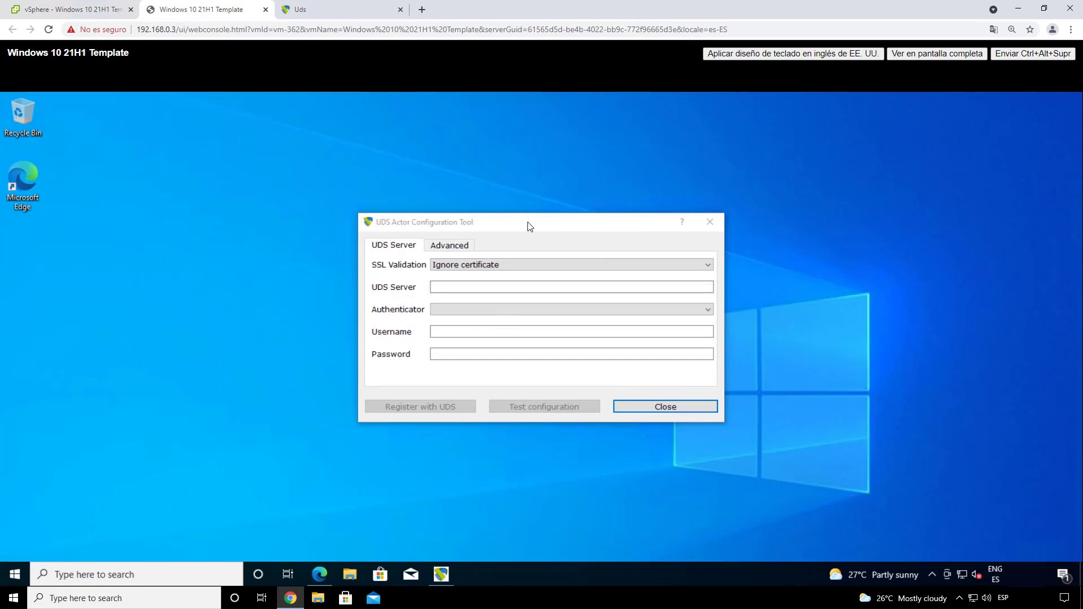
# Register the VM with UDS server 192.168.0.50 using the Internal database authenticator and udsadmin credentials
pyautogui.click(468, 284)
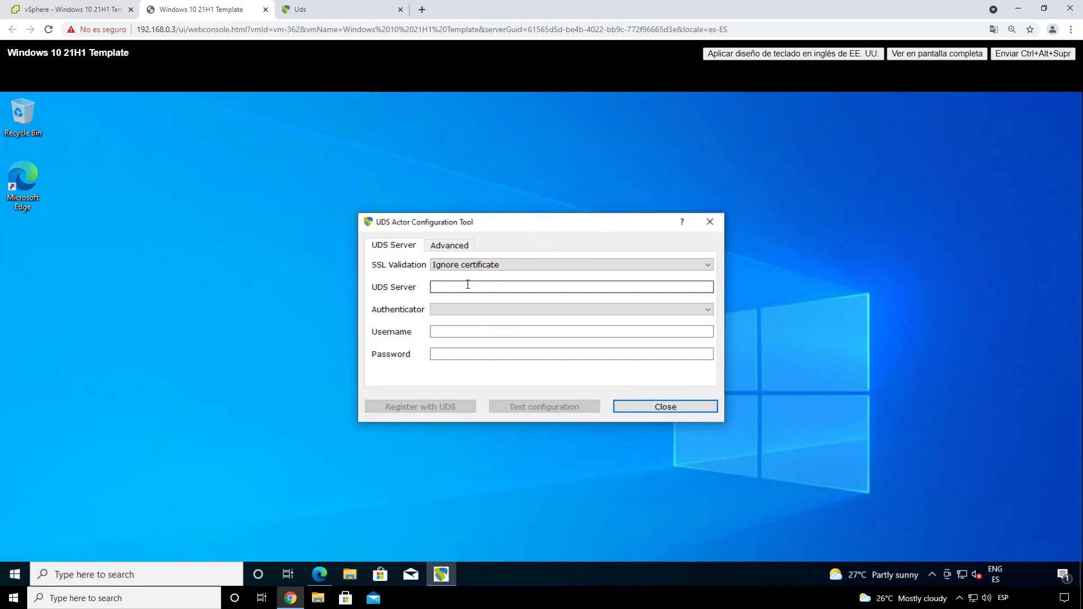
pyautogui.click(461, 289)
pyautogui.click(471, 308)
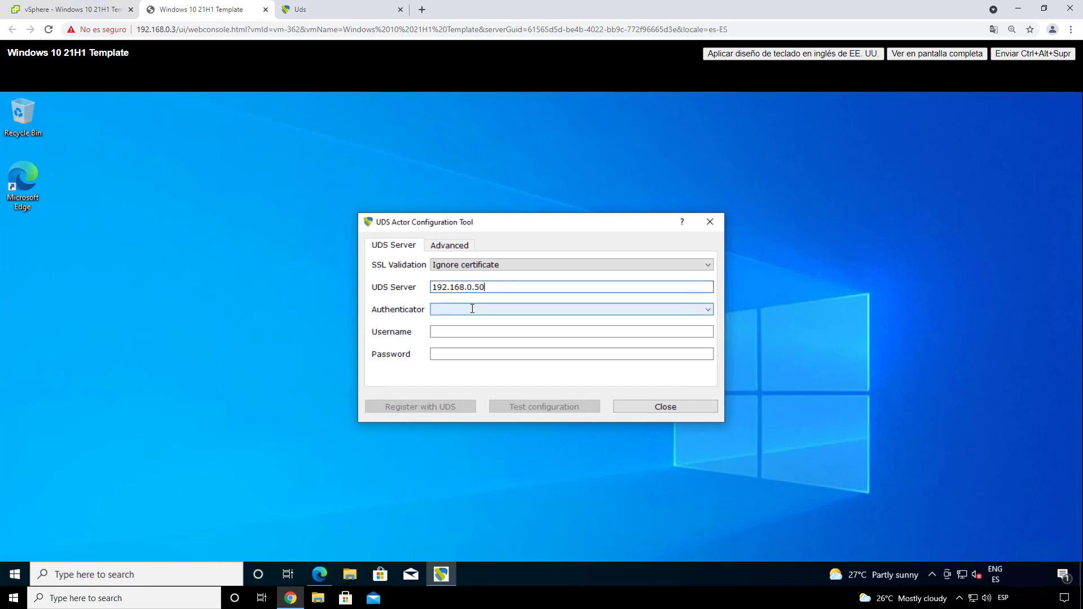
pyautogui.click(472, 308)
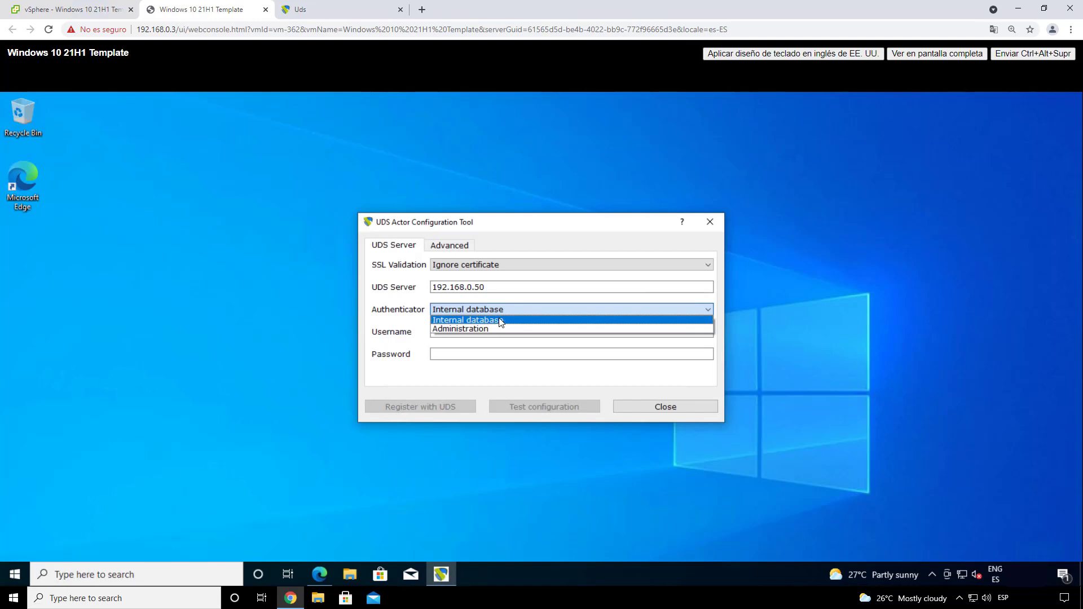
pyautogui.click(497, 321)
pyautogui.click(474, 330)
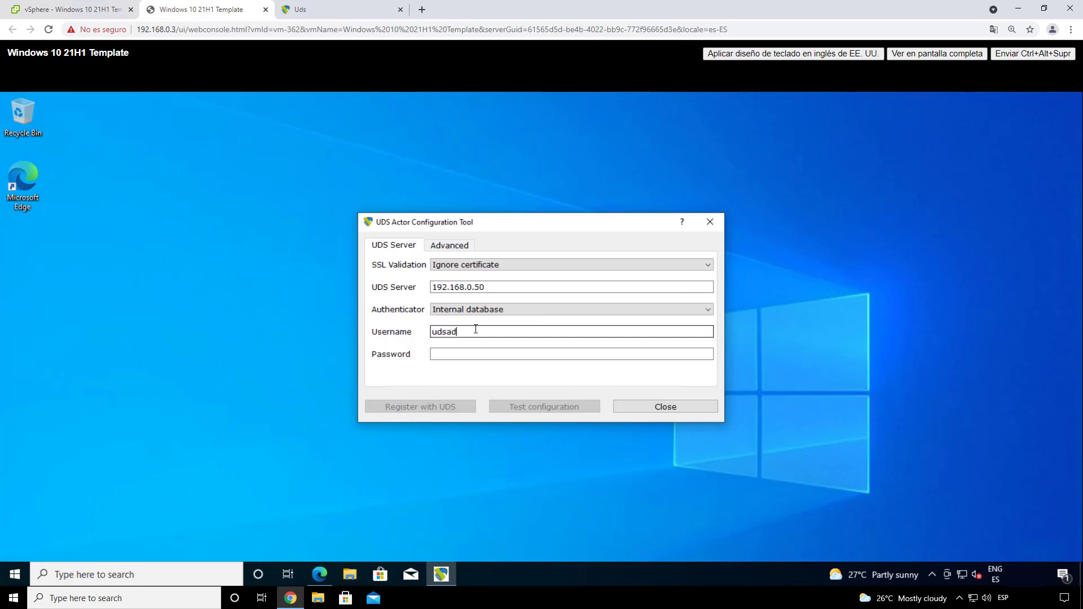
pyautogui.click(501, 353)
pyautogui.write('u')
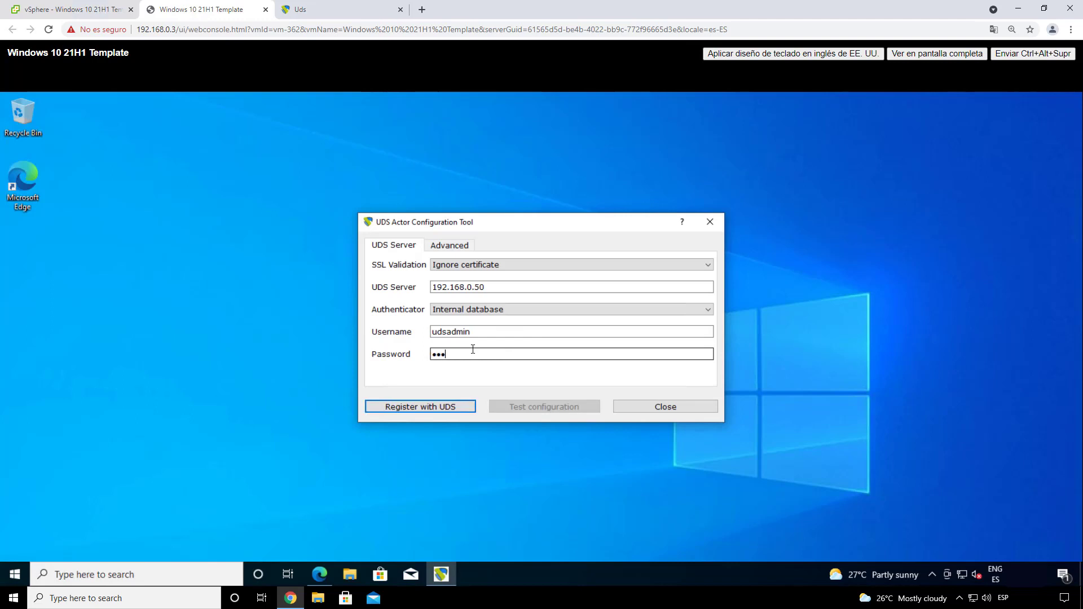
pyautogui.click(429, 409)
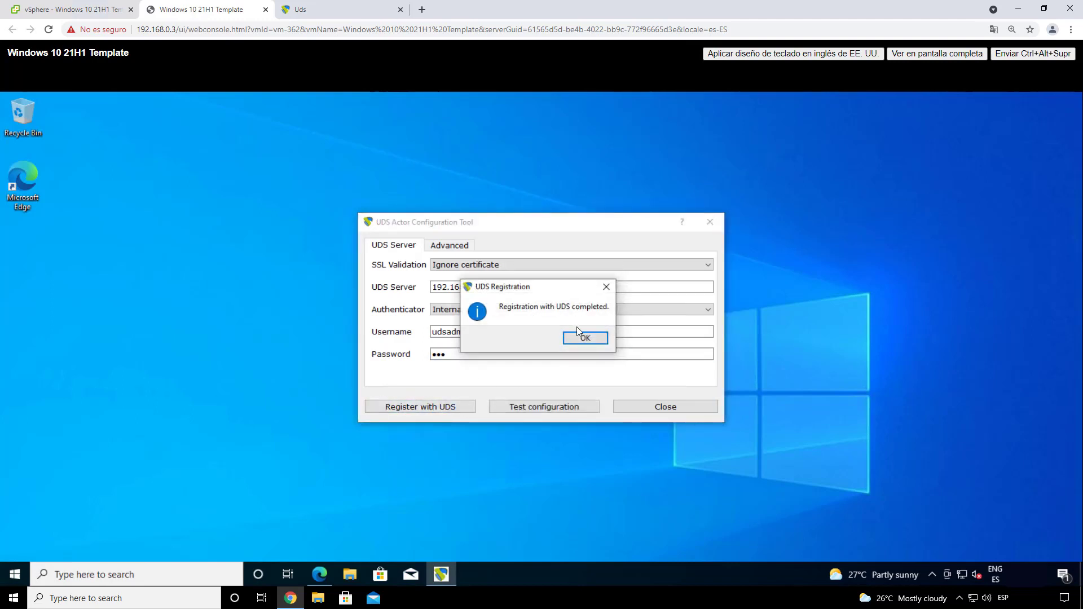
# Acknowledge the registration, run Test configuration successfully, and close the configuration tool
pyautogui.click(585, 338)
pyautogui.click(540, 409)
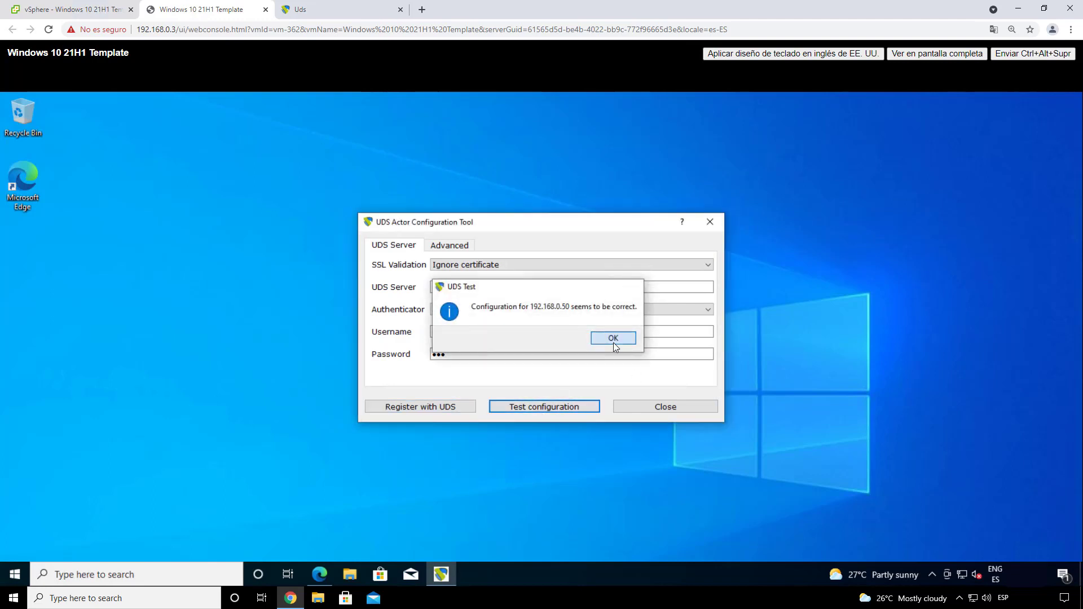
pyautogui.click(614, 339)
pyautogui.click(676, 408)
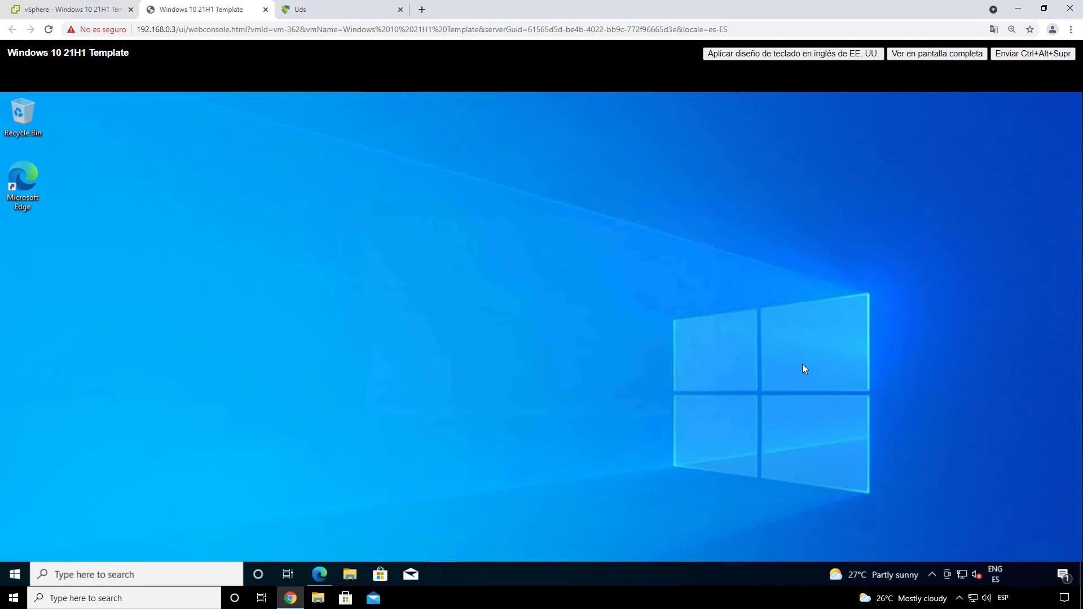
# Reach the Remote Desktop settings page through This PC's properties
pyautogui.click(107, 572)
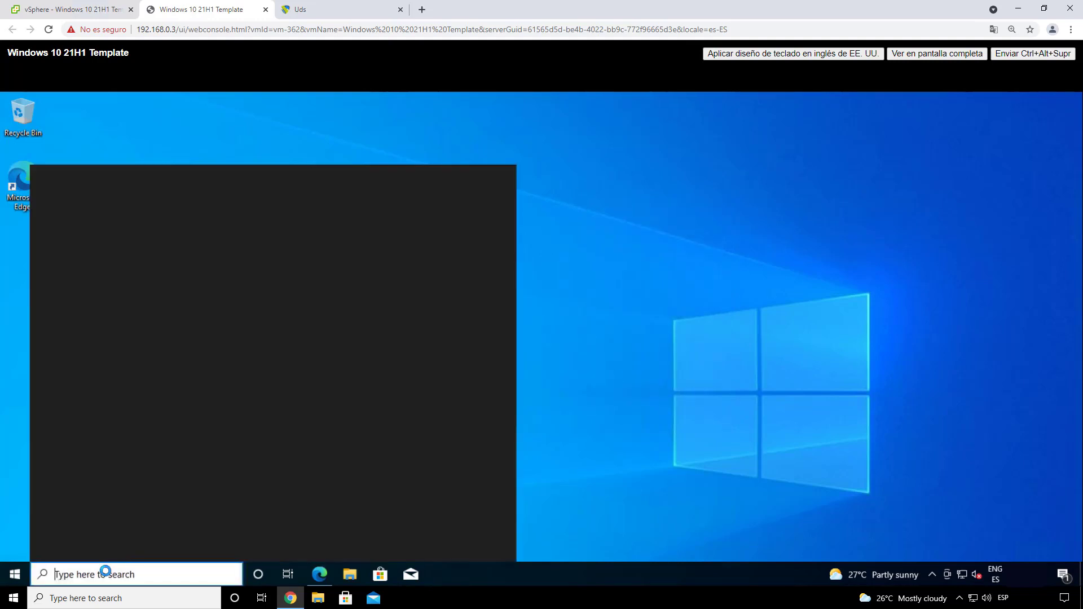
pyautogui.write('rem')
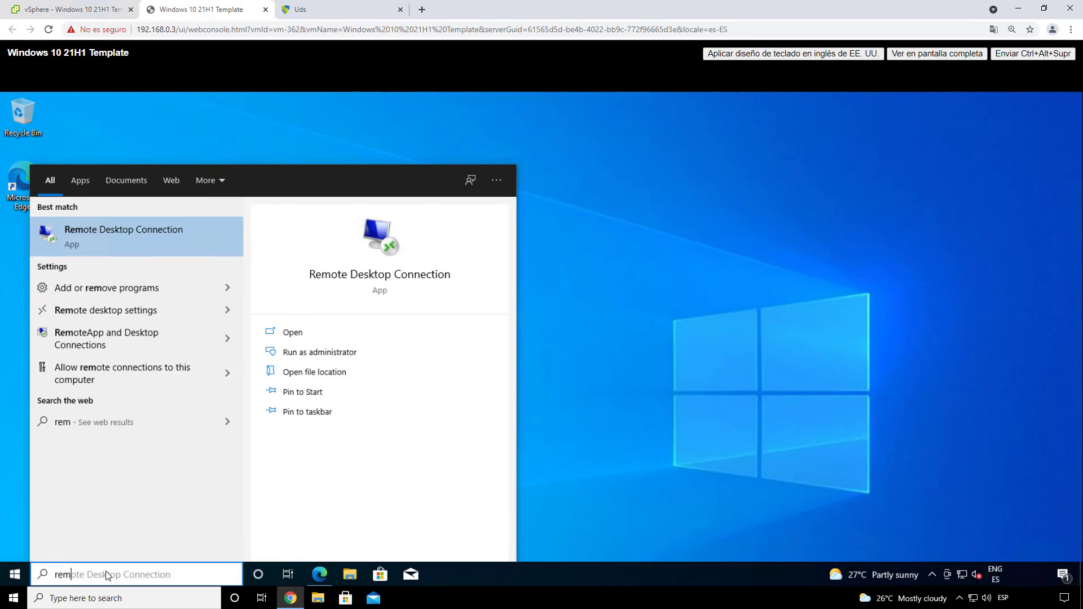
pyautogui.click(127, 312)
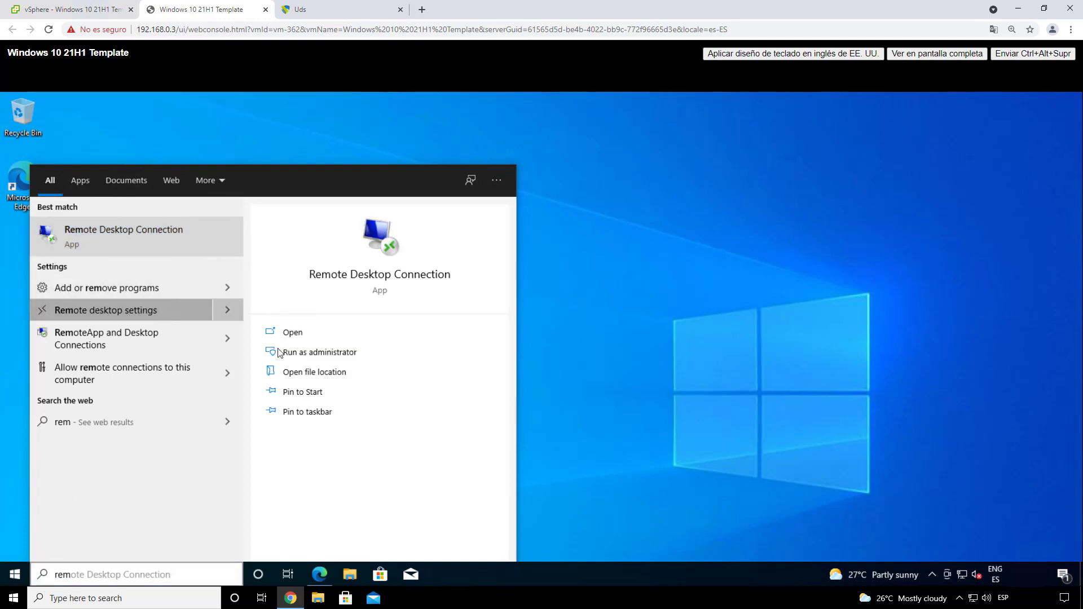
pyautogui.click(348, 576)
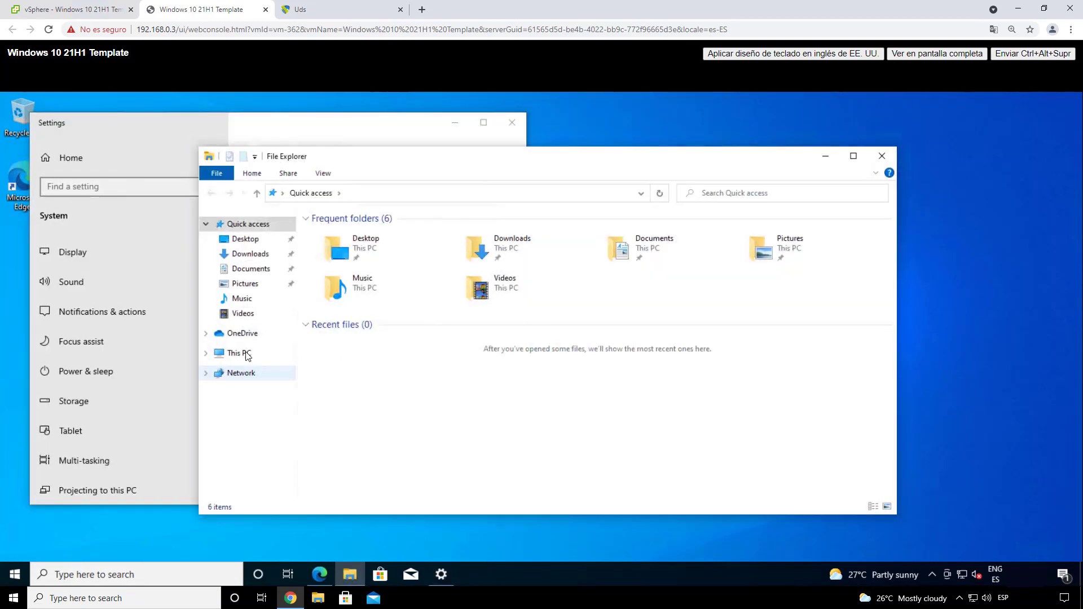
pyautogui.rightClick(246, 356)
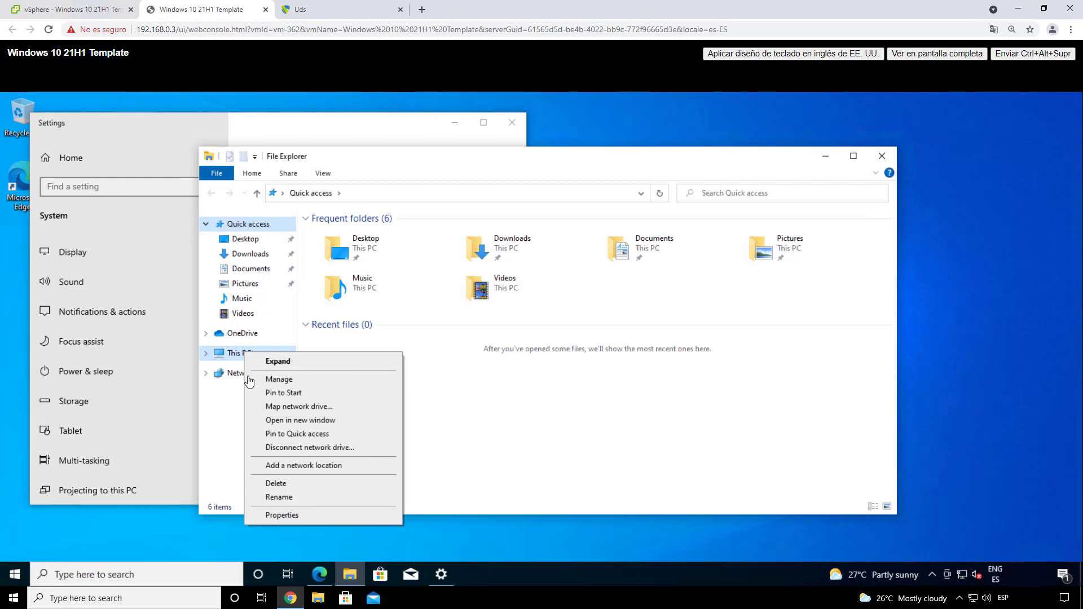
pyautogui.click(290, 516)
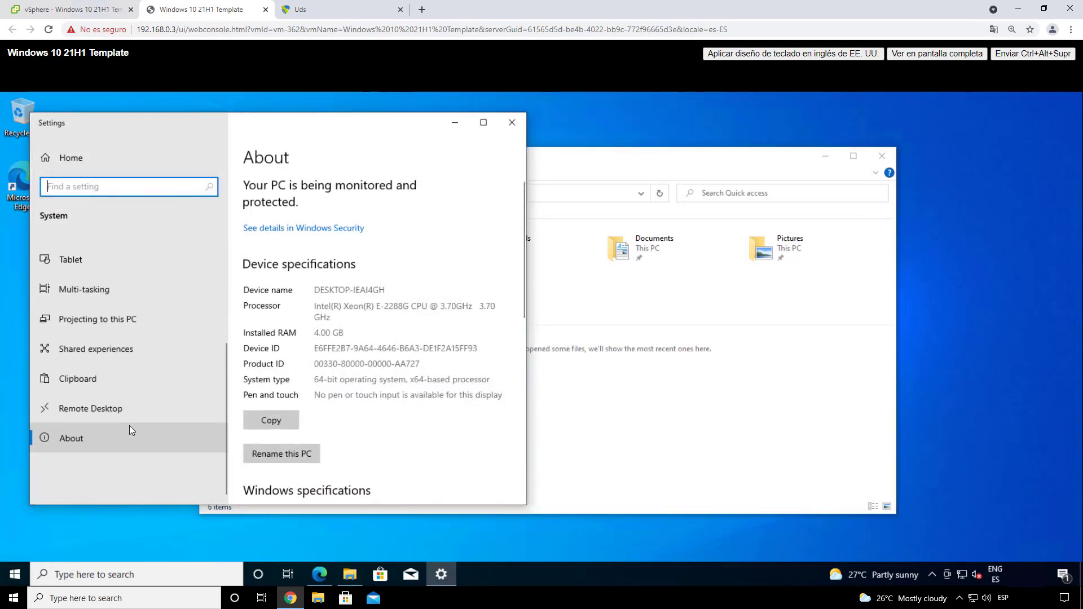
pyautogui.click(113, 407)
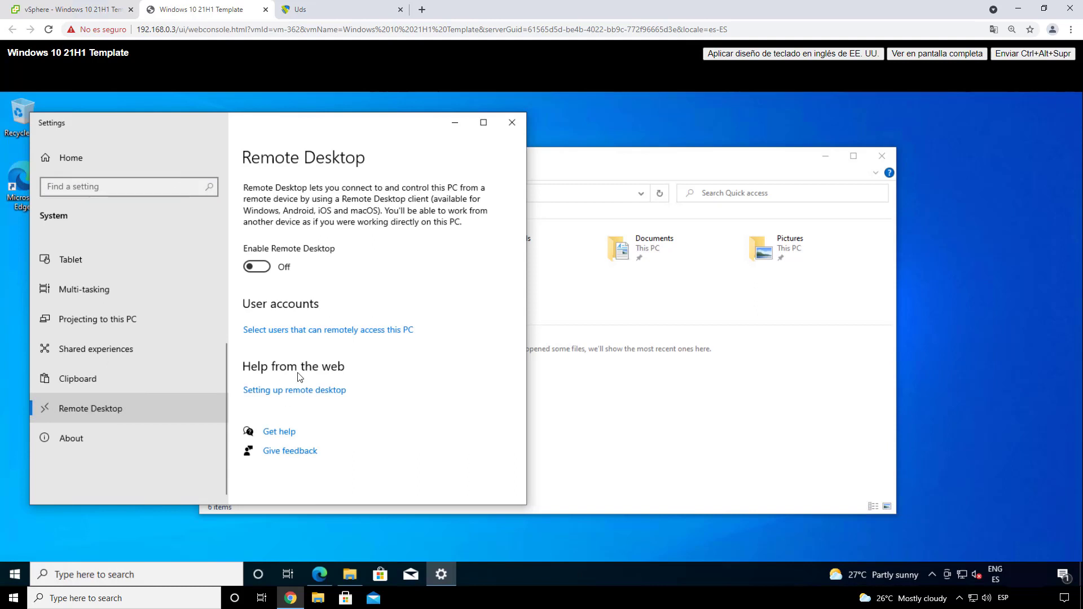
# Enable Remote Desktop, stop requiring Network Level Authentication, and close Settings
pyautogui.click(257, 266)
pyautogui.click(396, 340)
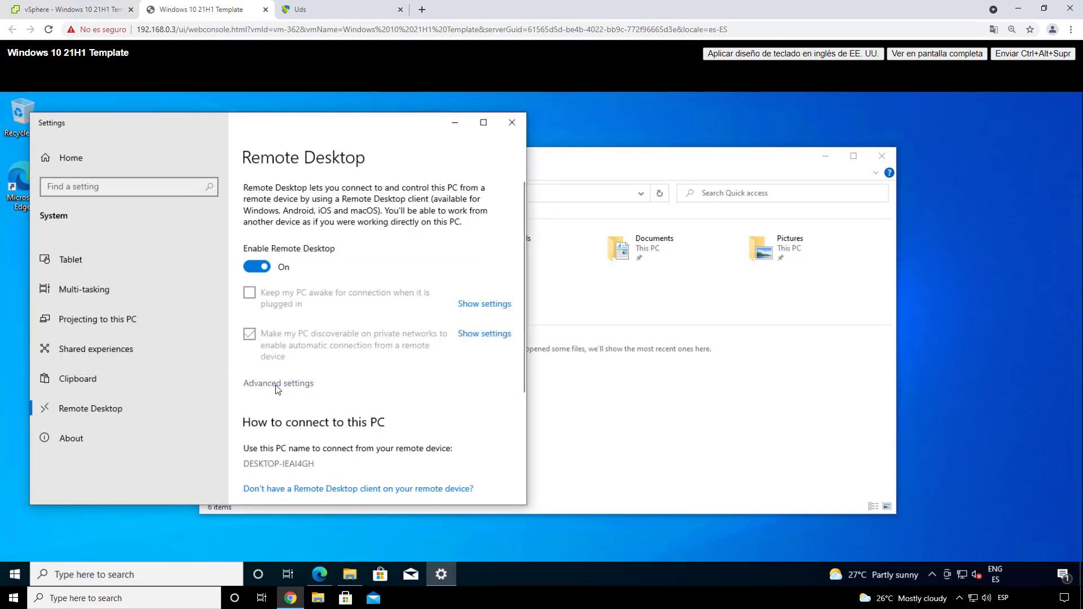
pyautogui.click(277, 387)
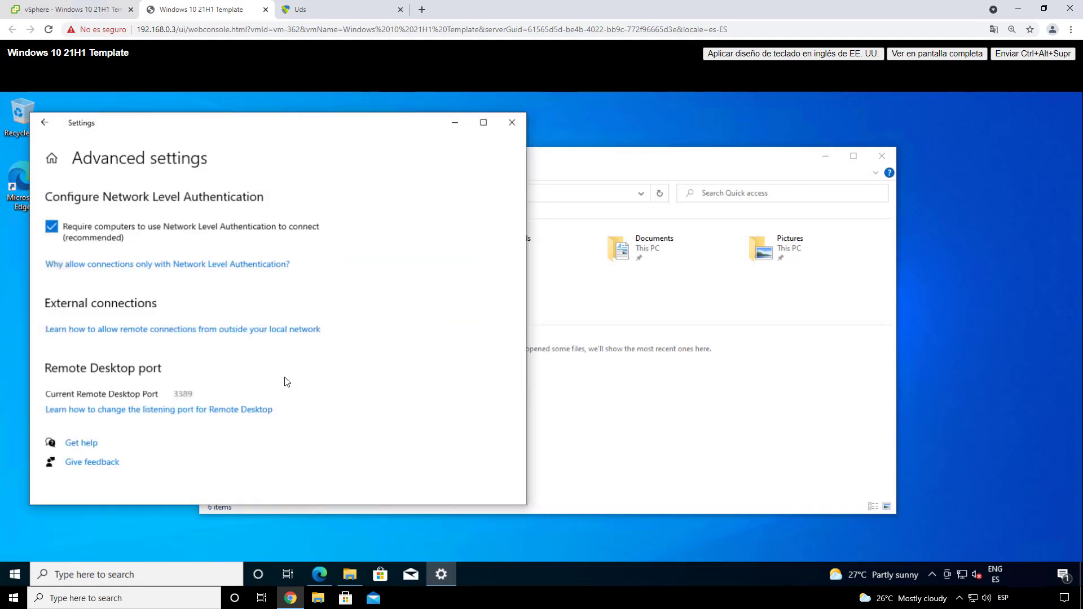
pyautogui.click(51, 225)
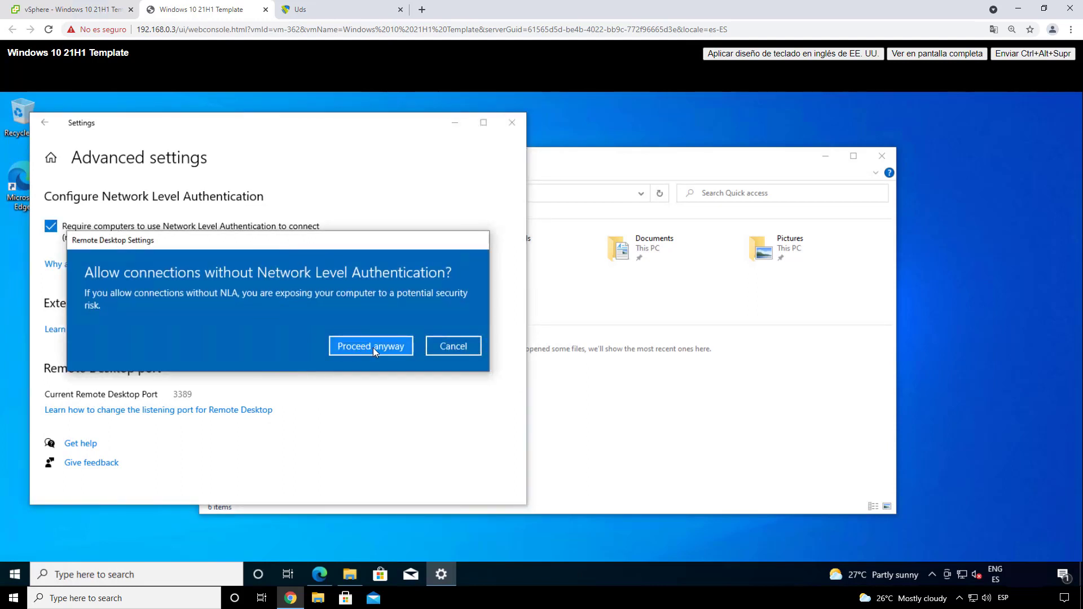
pyautogui.click(374, 348)
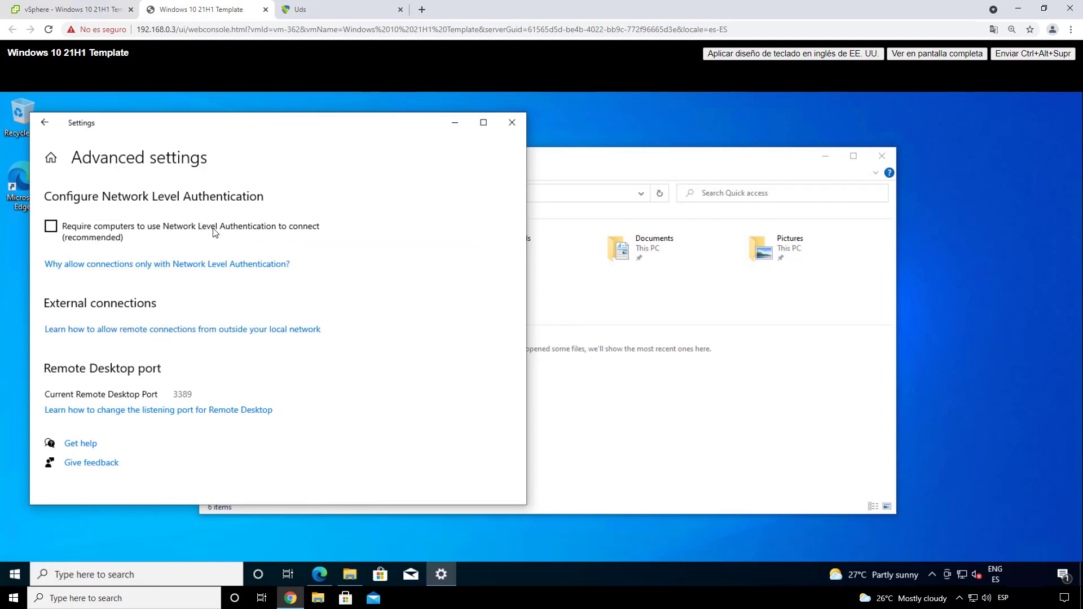
pyautogui.click(512, 122)
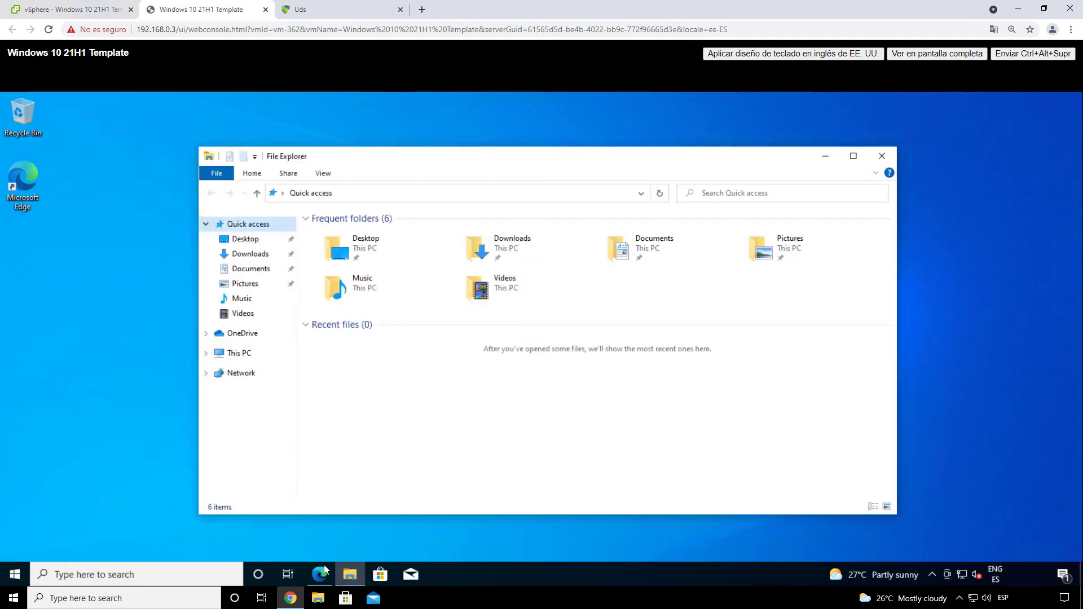
# In Power & sleep, set both sleep and screen-off when plugged in to Never, closing File Explorer and Settings
pyautogui.click(160, 574)
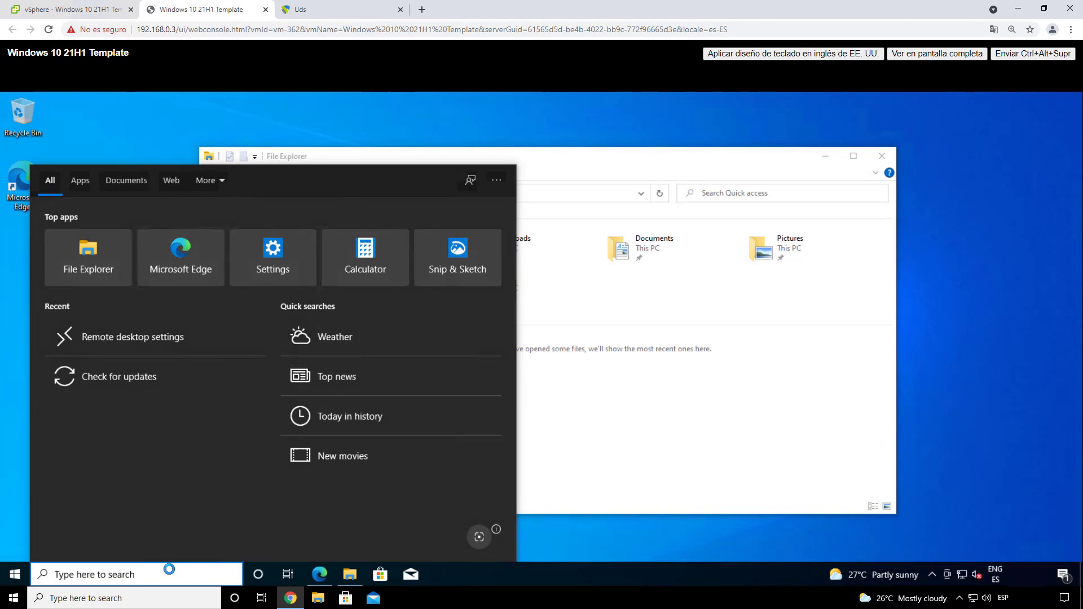
pyautogui.write('pow')
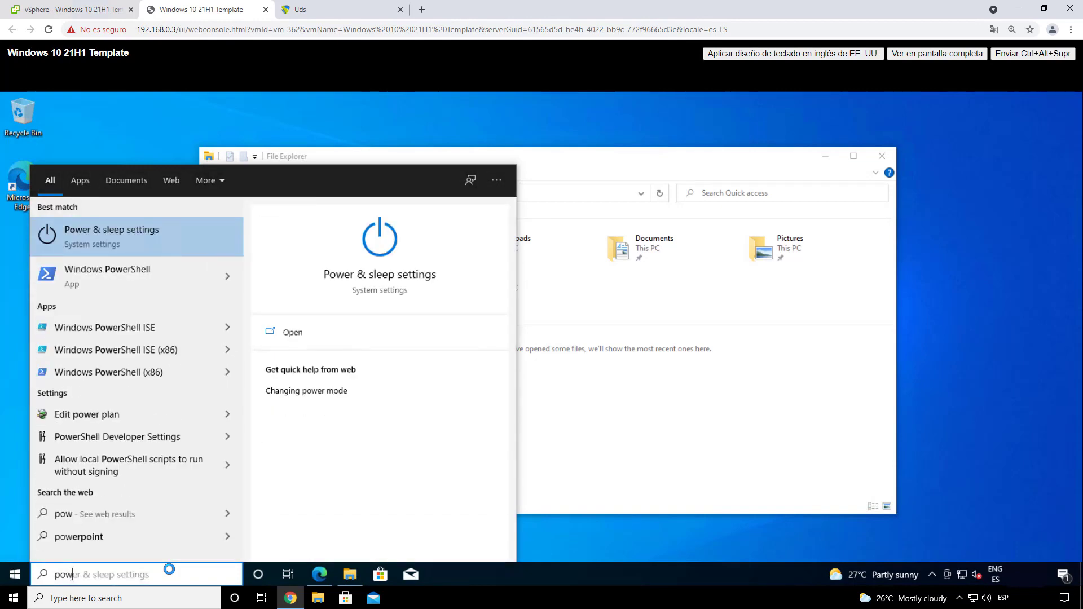
pyautogui.press('Return')
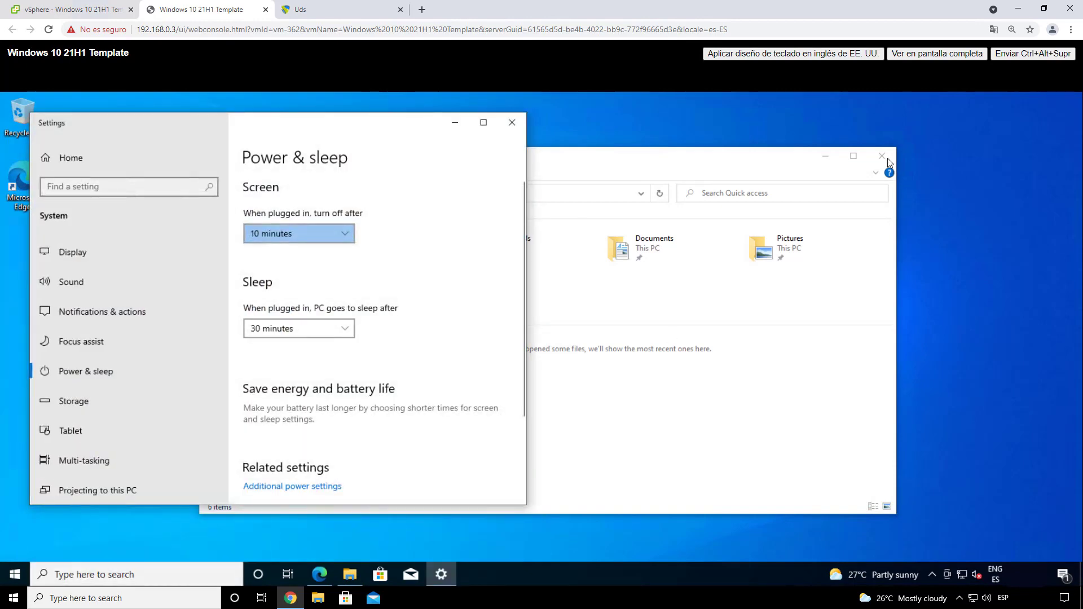
pyautogui.click(888, 158)
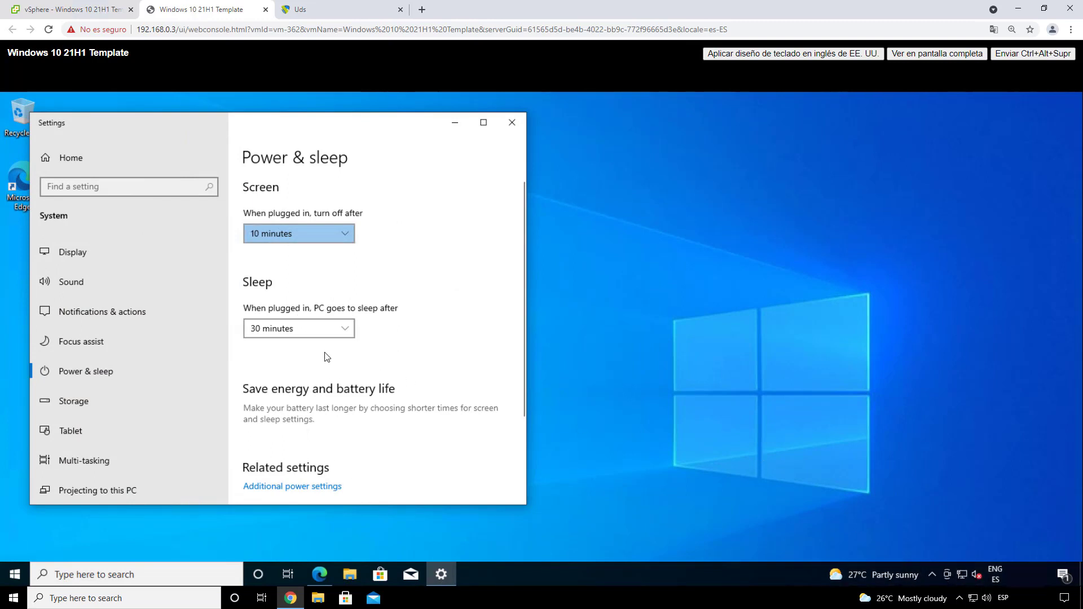
pyautogui.click(300, 330)
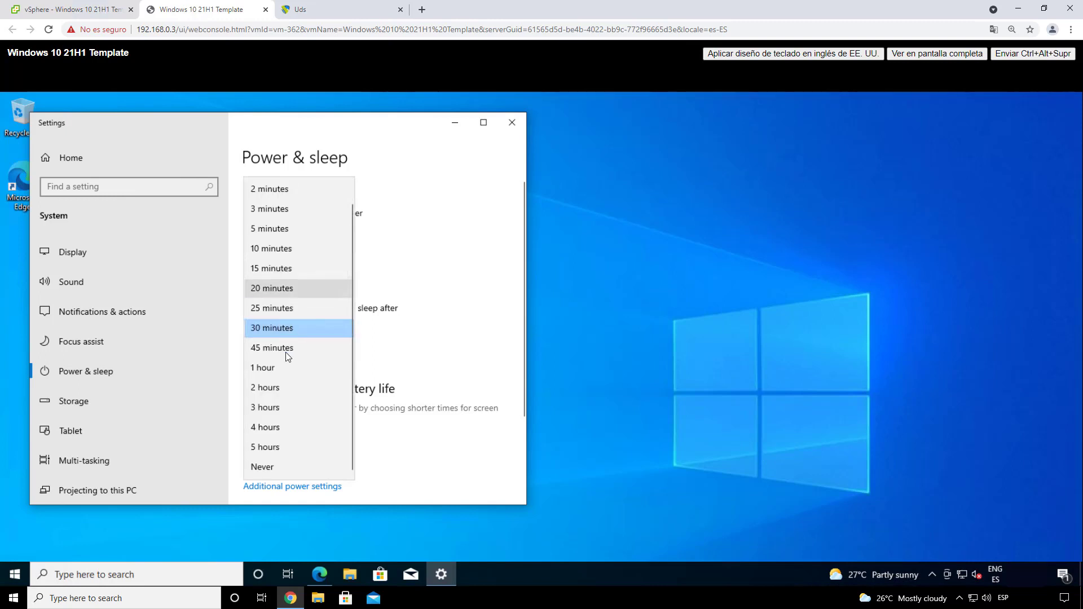
pyautogui.click(277, 466)
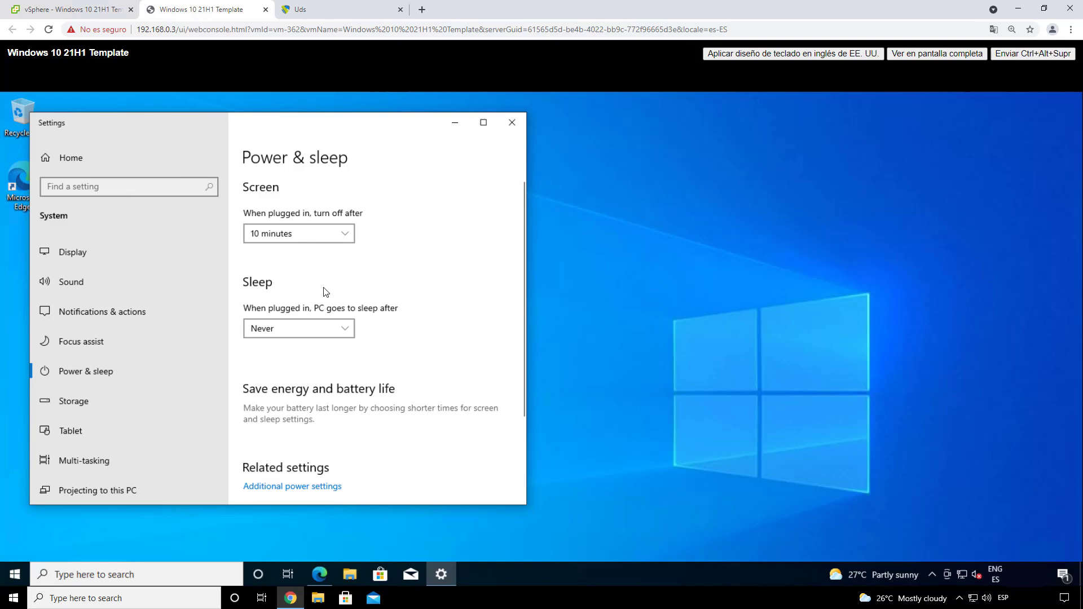
pyautogui.click(304, 232)
pyautogui.scroll(-1, 297, 406)
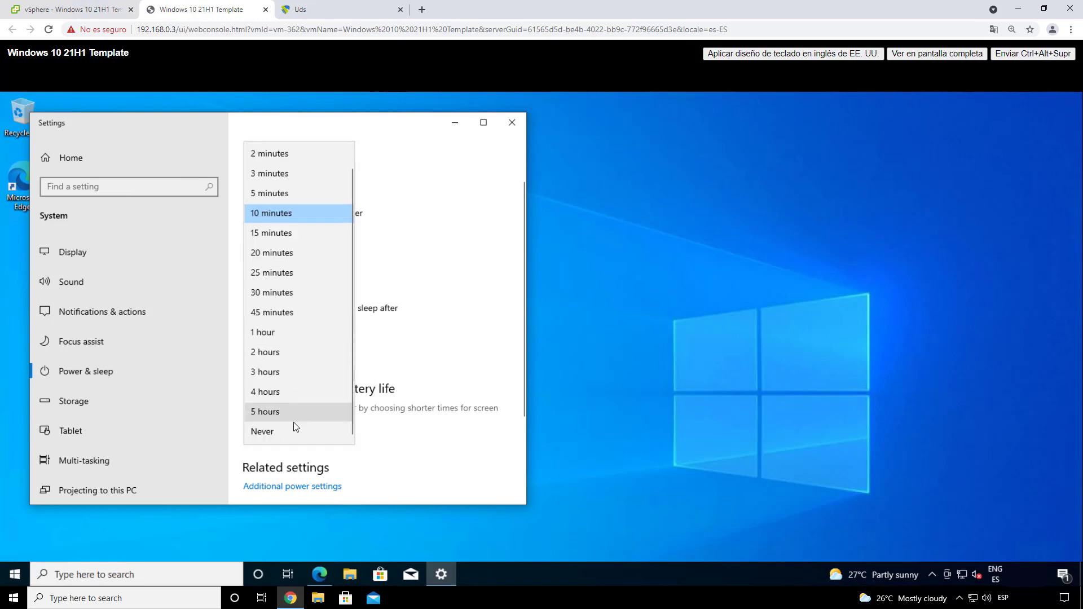
pyautogui.click(293, 429)
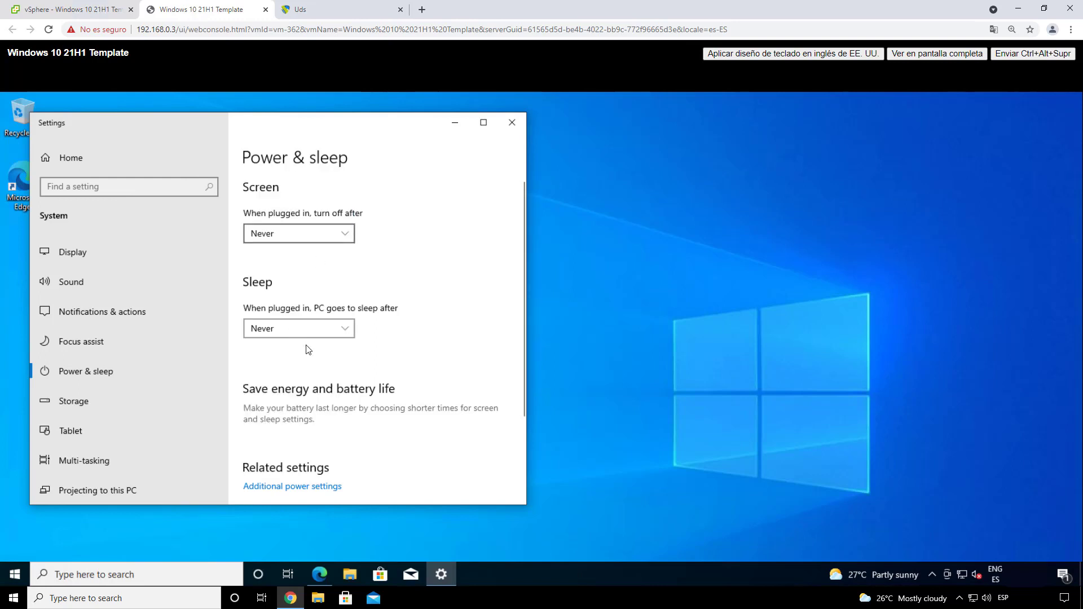
pyautogui.scroll(-3, 380, 378)
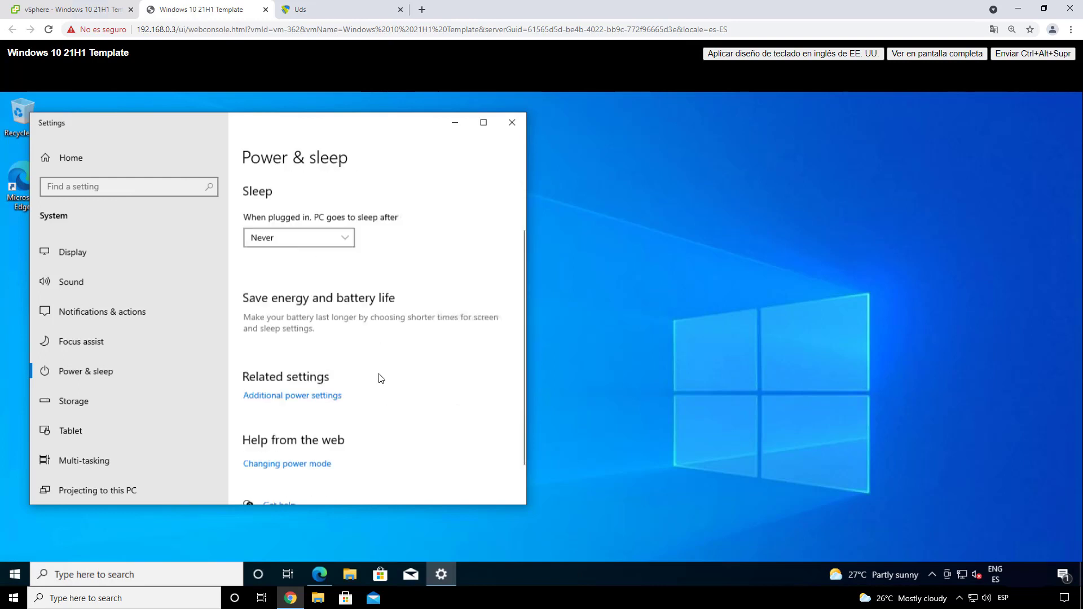
pyautogui.click(512, 123)
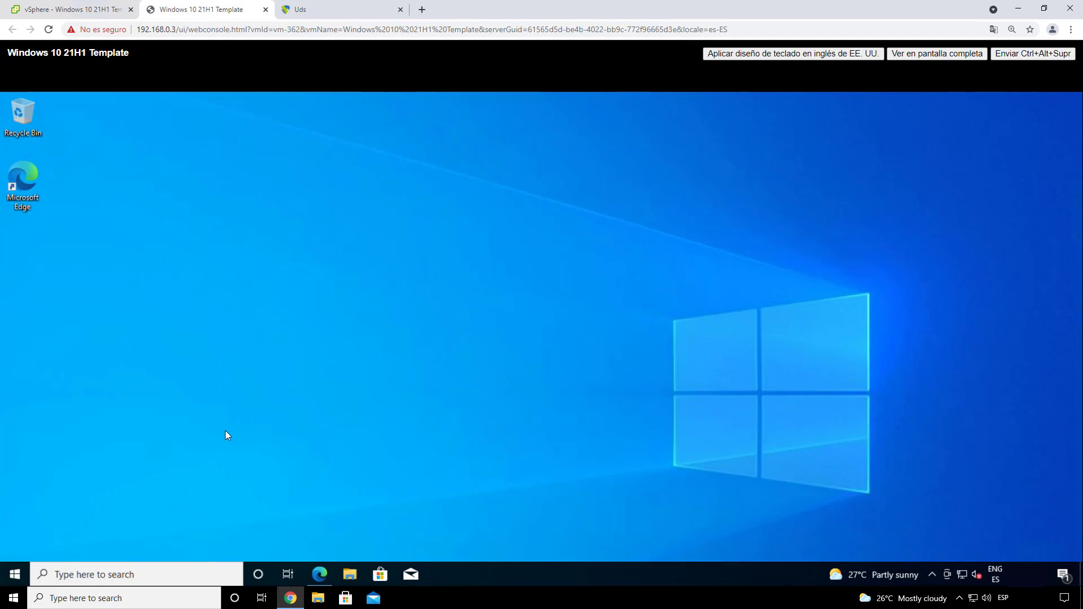
# Choose Shut down from the Start menu's power button options
pyautogui.click(8, 580)
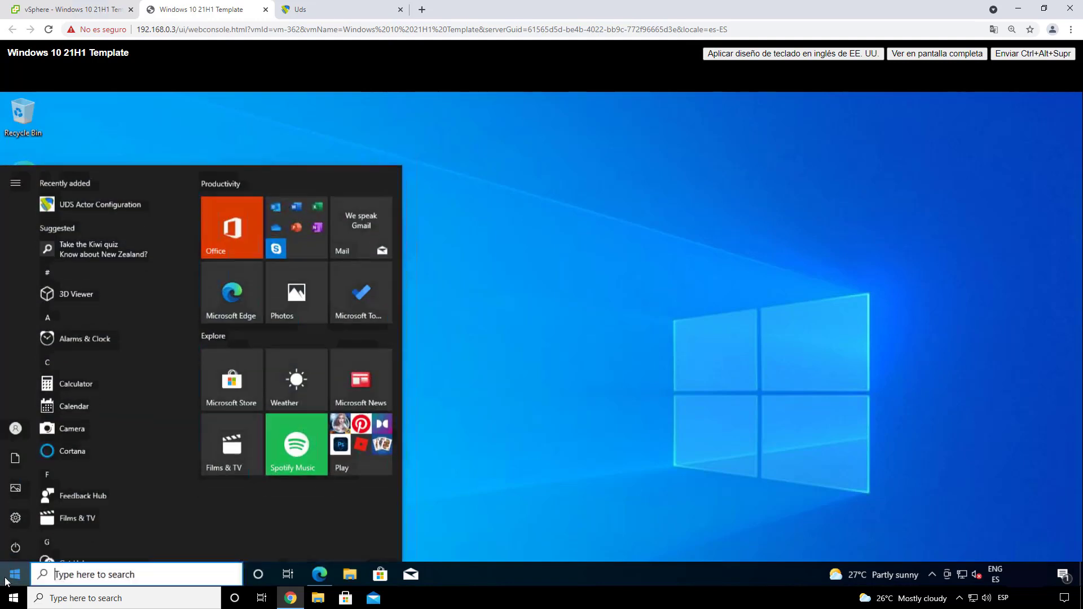
pyautogui.click(17, 548)
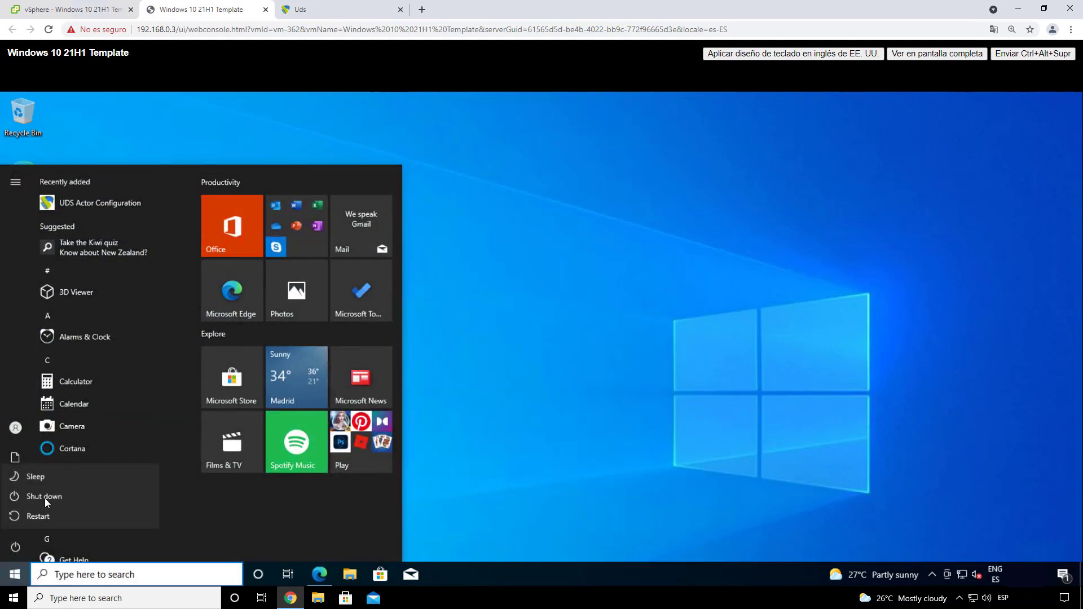
pyautogui.click(81, 496)
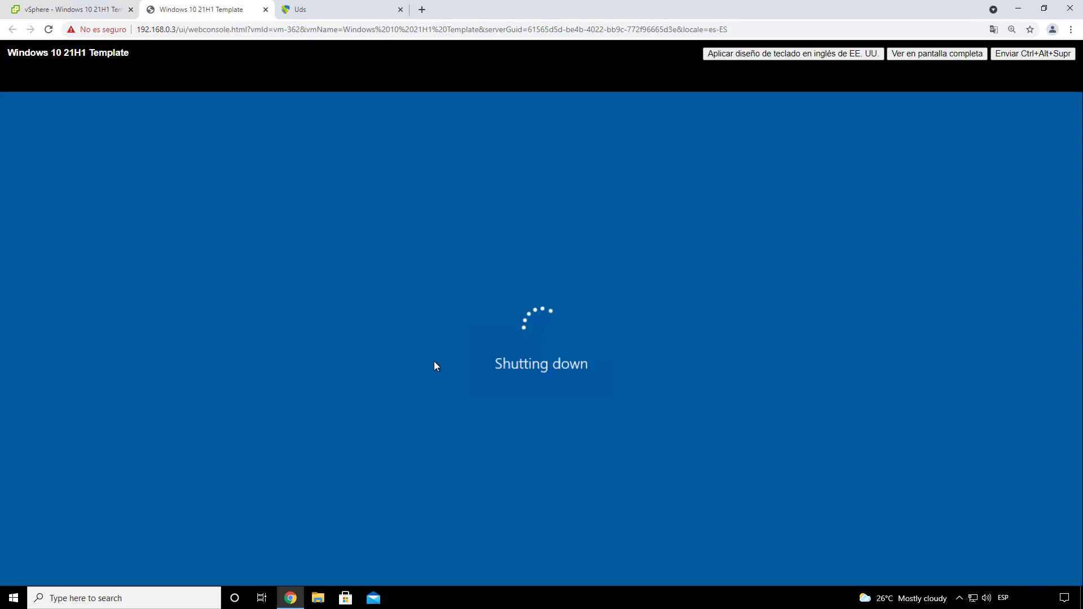